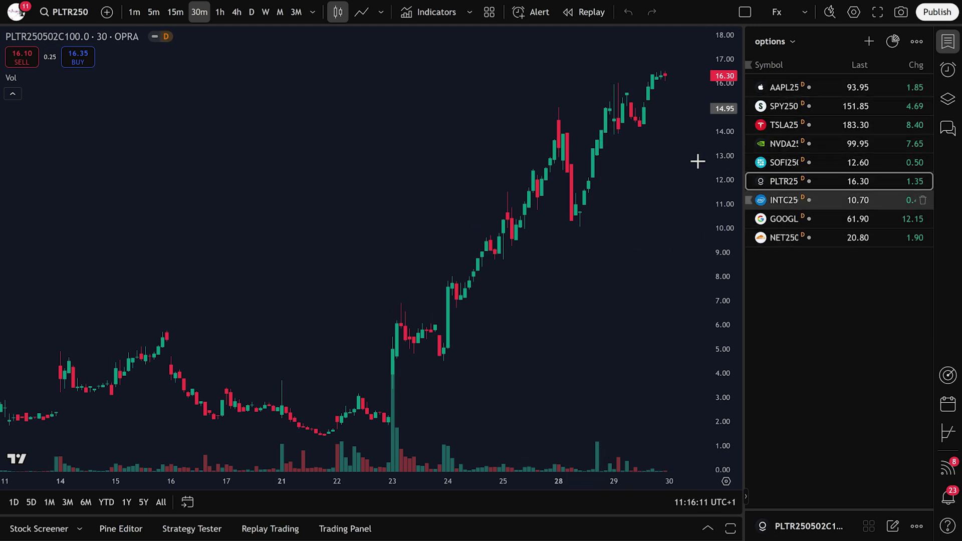
- Search PLTR under Options and add the PLTR250502C100.0 call to the watchlist
left_click(867, 41)
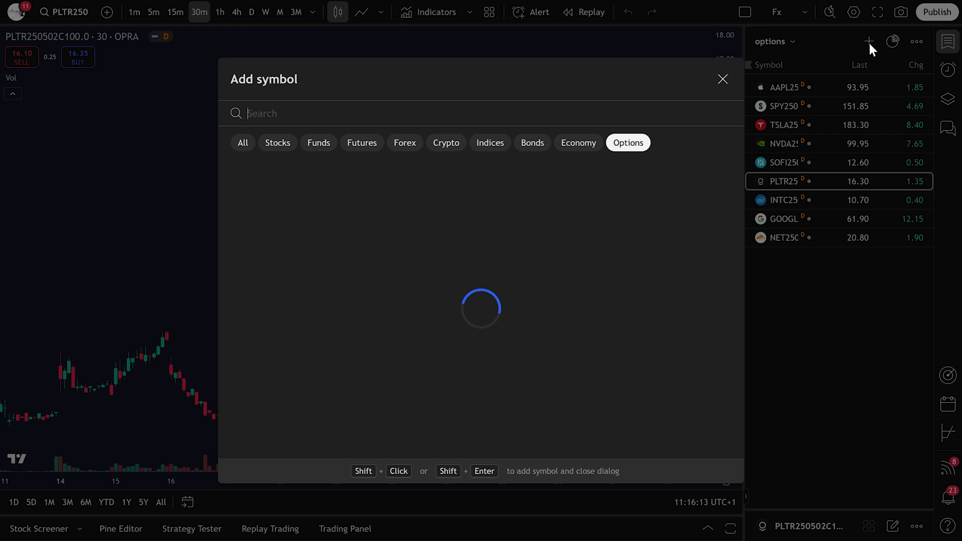
type("PL")
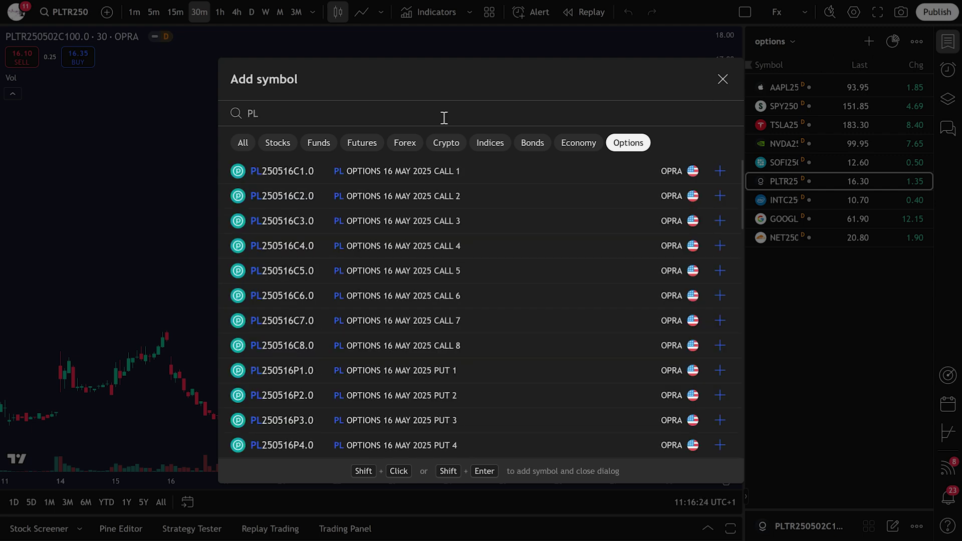
type("TR")
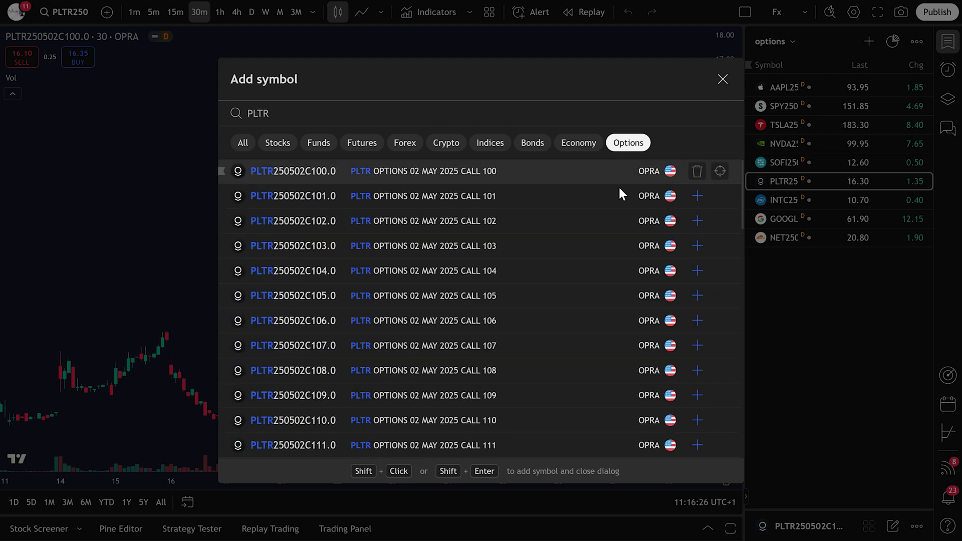
left_click(456, 170)
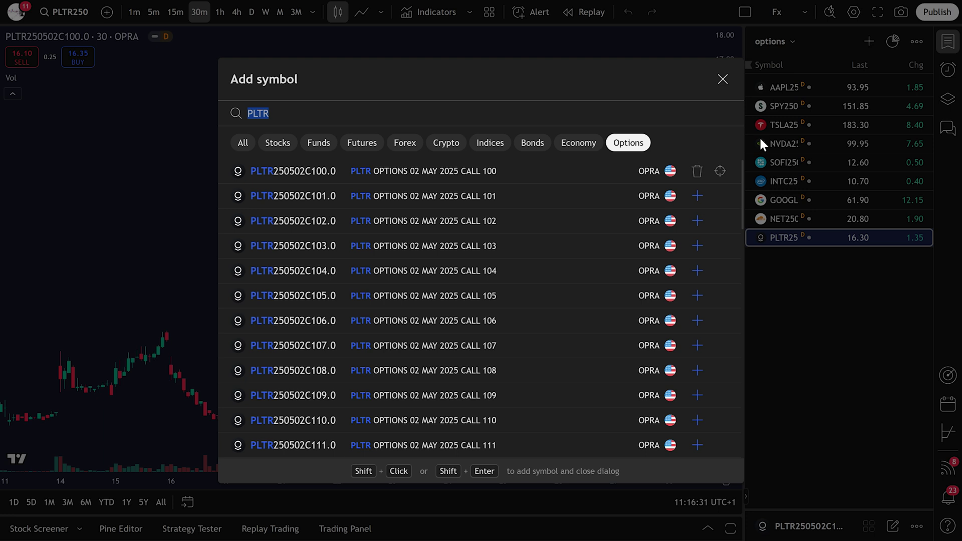
- Close the symbol search and connect the Paper Trading account, with a 102,574.94 USD balance
left_click(721, 79)
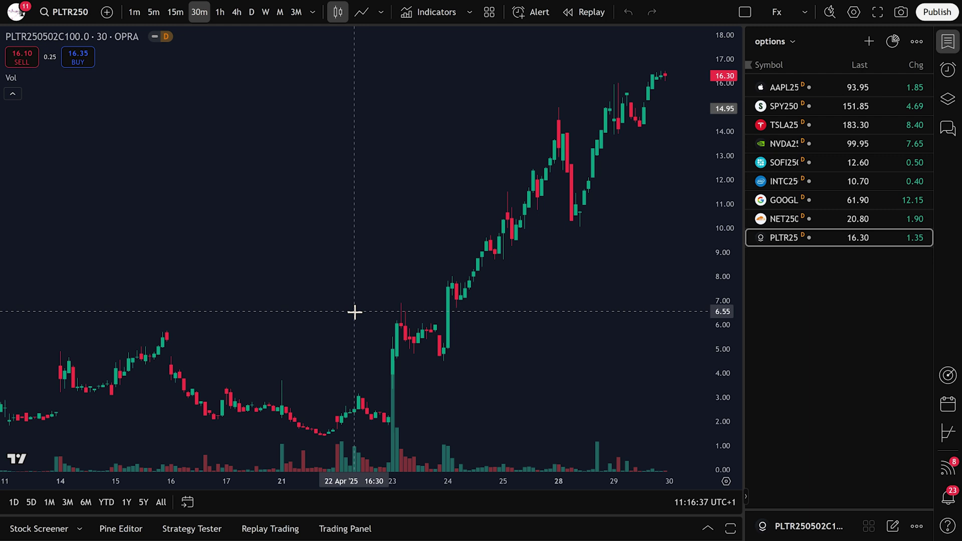
left_click(345, 529)
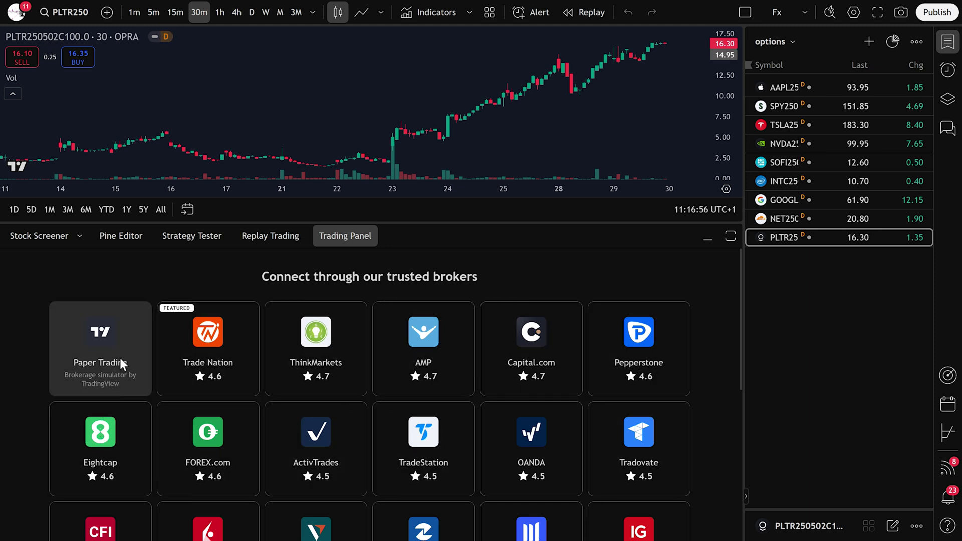
left_click(102, 338)
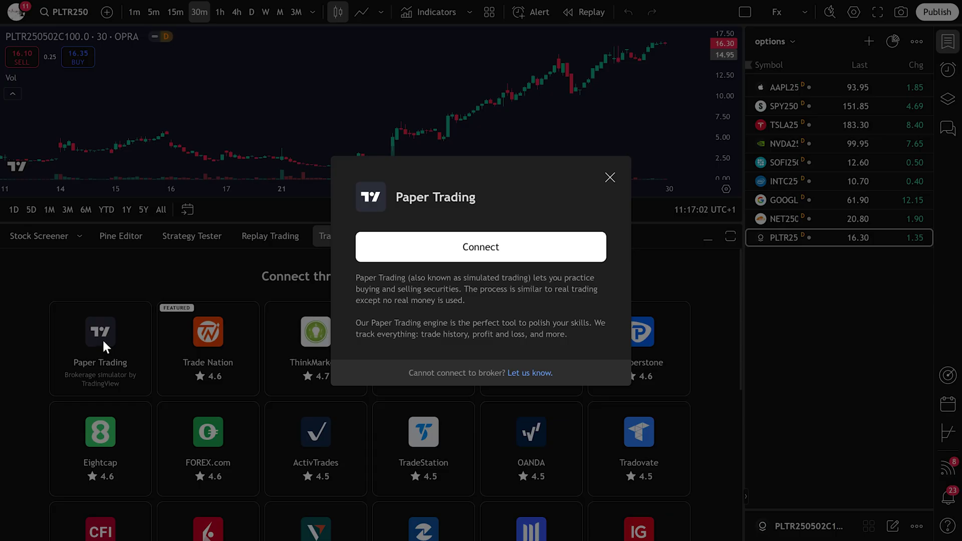
left_click(431, 253)
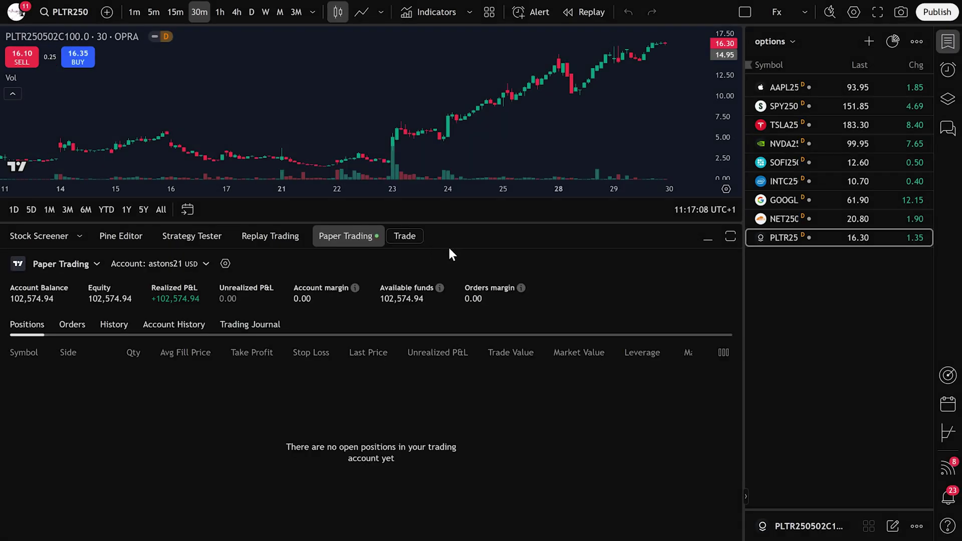
left_click(707, 238)
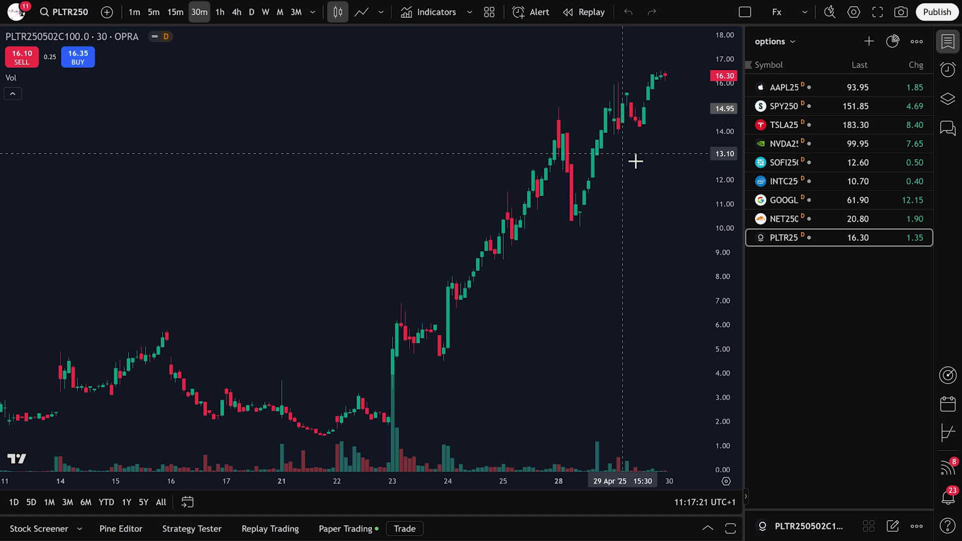
left_click(364, 12)
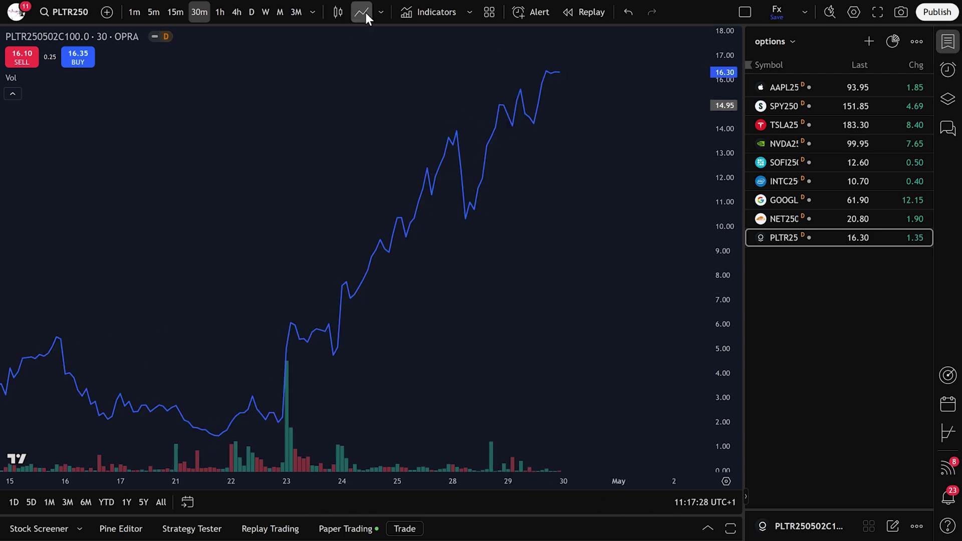
left_click(337, 12)
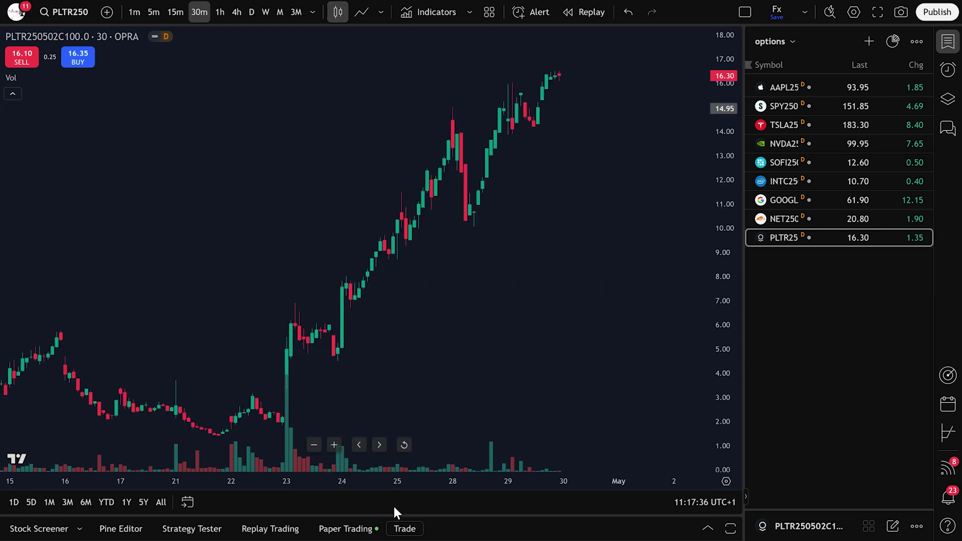
- Submit a paper buy limit order for 3 PLTR 100 calls at 16.40, then view the account summary
left_click(406, 530)
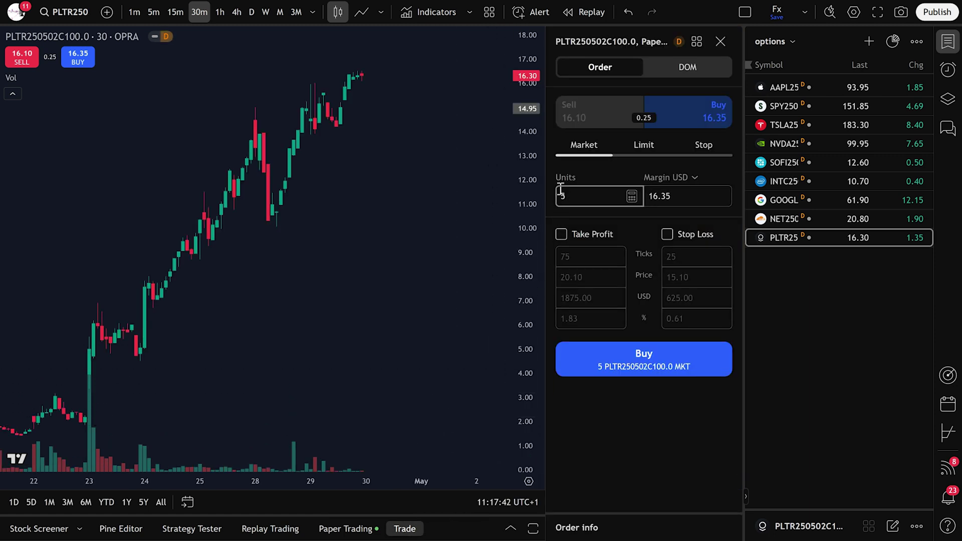
left_click(644, 149)
left_click(595, 196)
type("16")
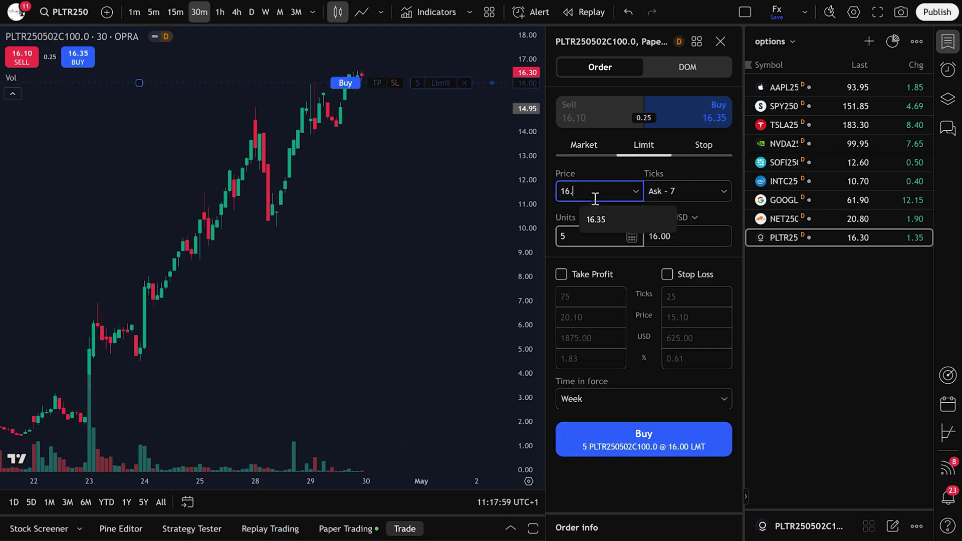
type(".40")
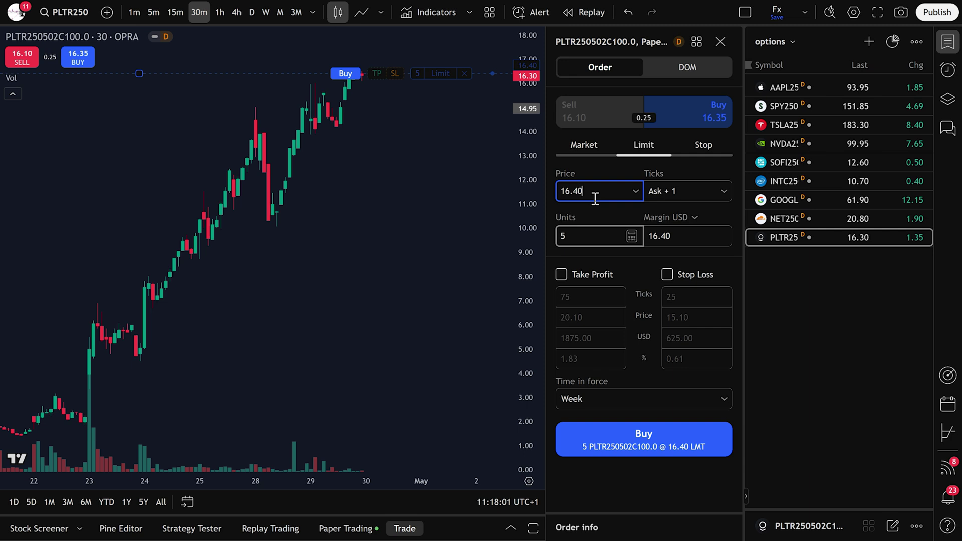
left_click(588, 230)
type("3")
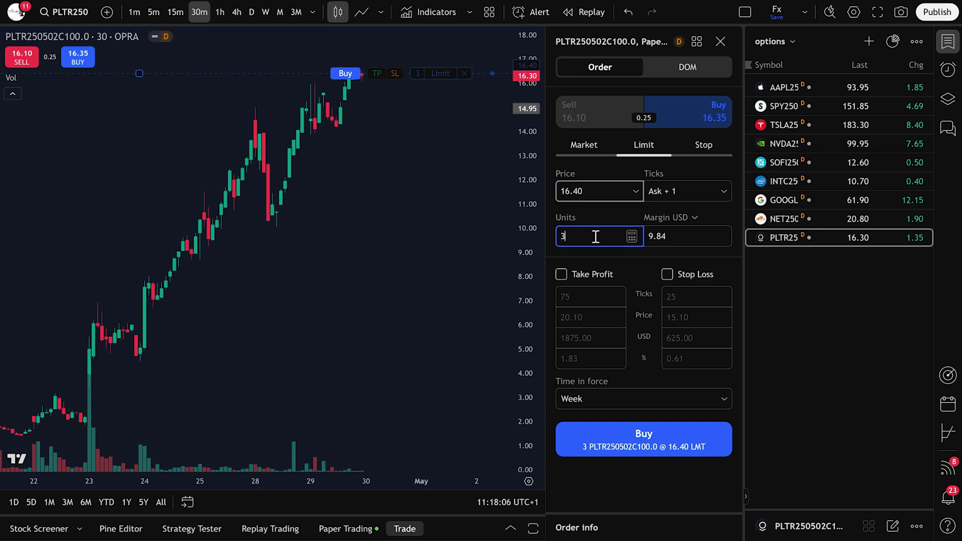
left_click(637, 444)
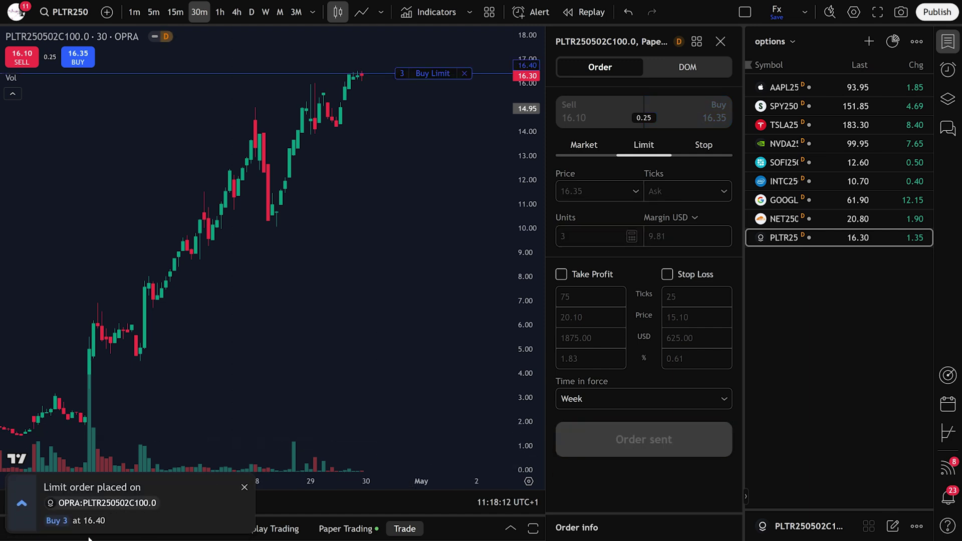
left_click(510, 528)
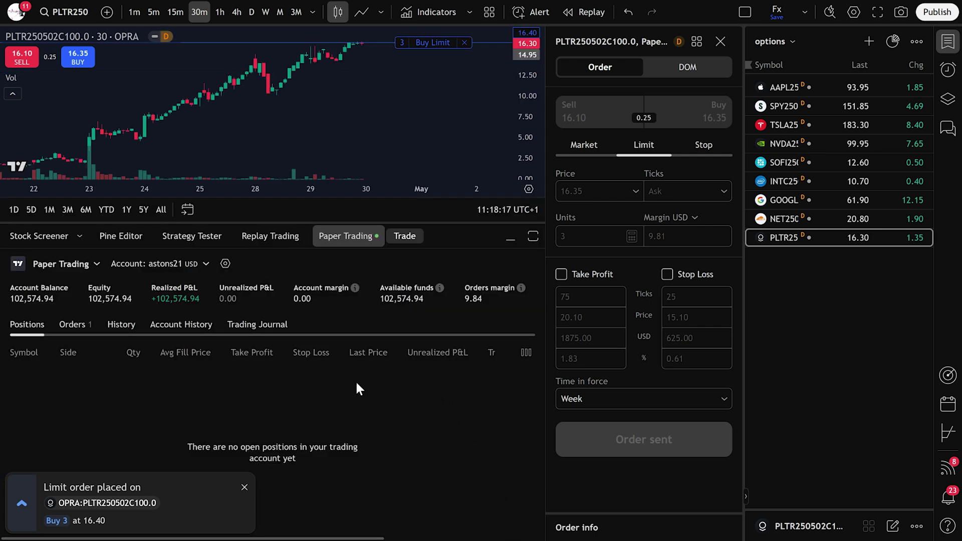
- Cancel the 16.40 buy limit order for 3 calls from the Orders list
left_click(76, 325)
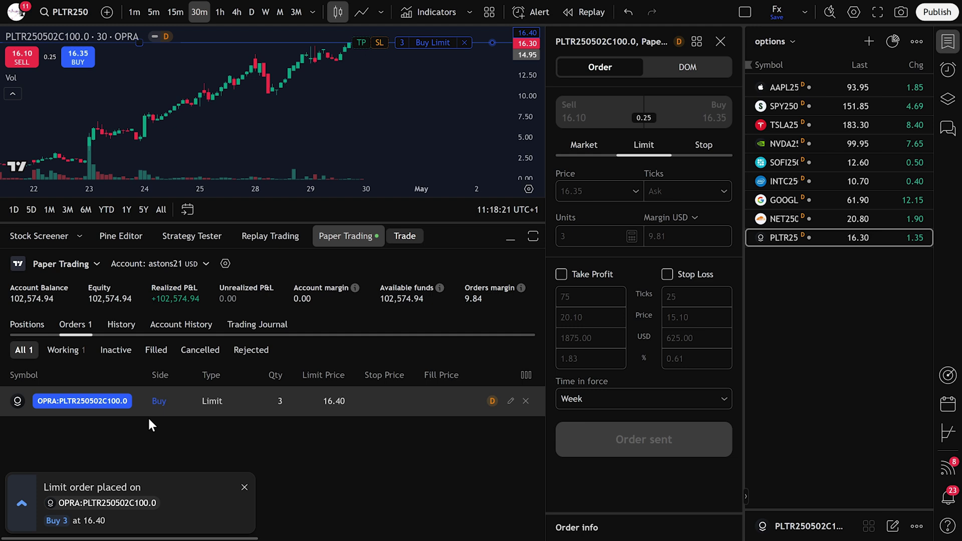
left_click(525, 401)
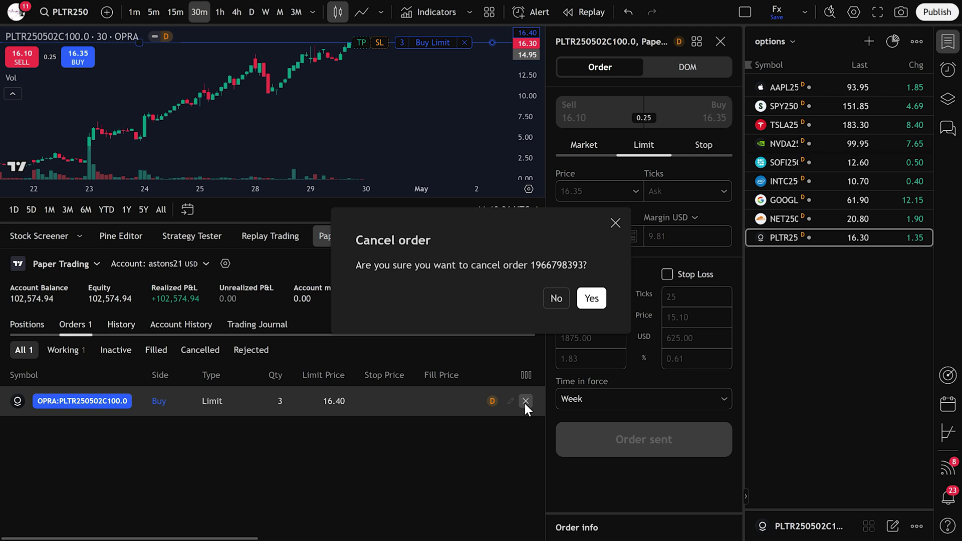
left_click(588, 305)
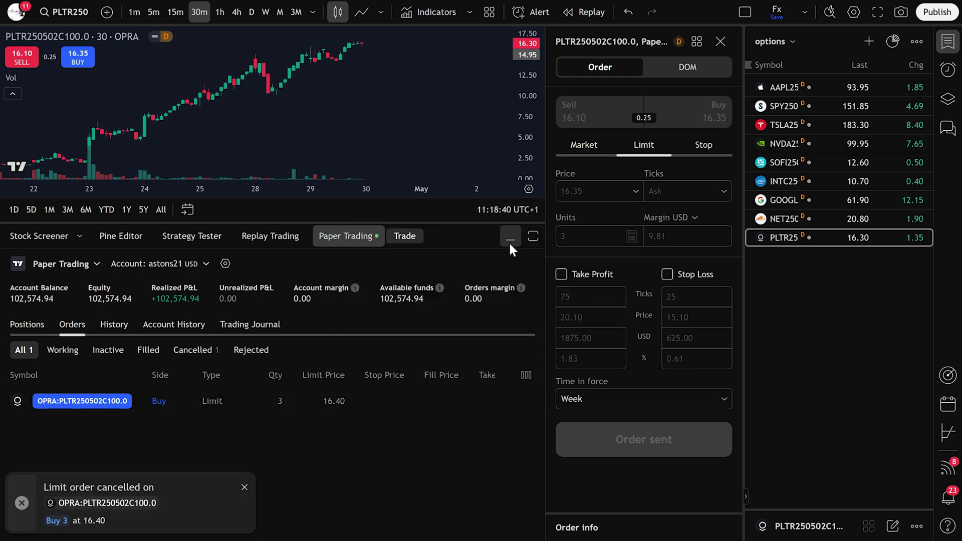
- Hide the account details and submit a Sell limit order for 7 PLTR calls at 16.05
left_click(510, 240)
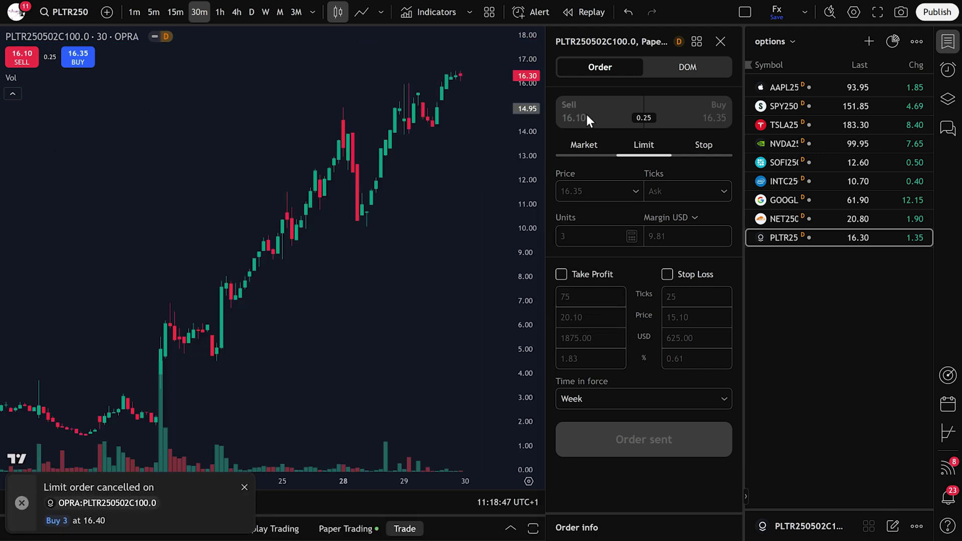
left_click(586, 114)
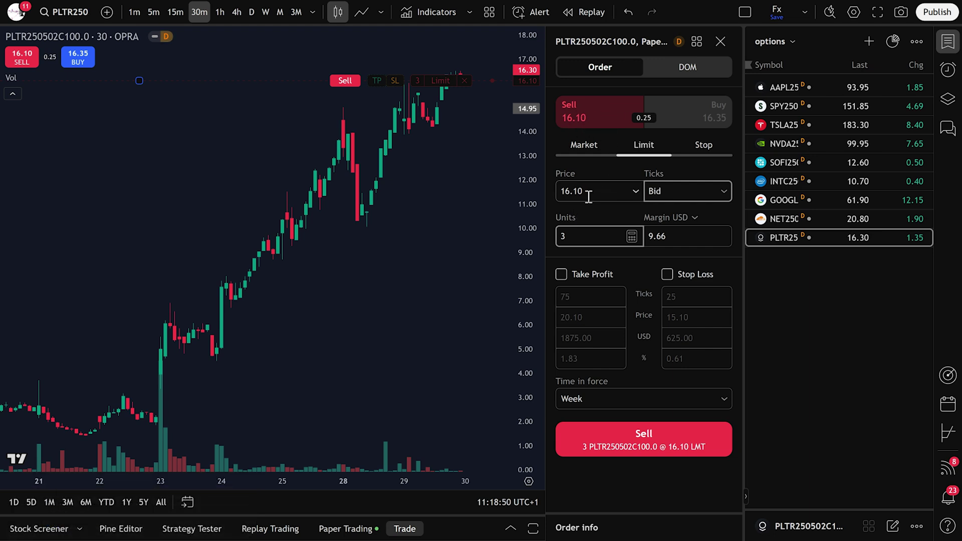
left_click_drag(573, 192, 592, 192)
type("0")
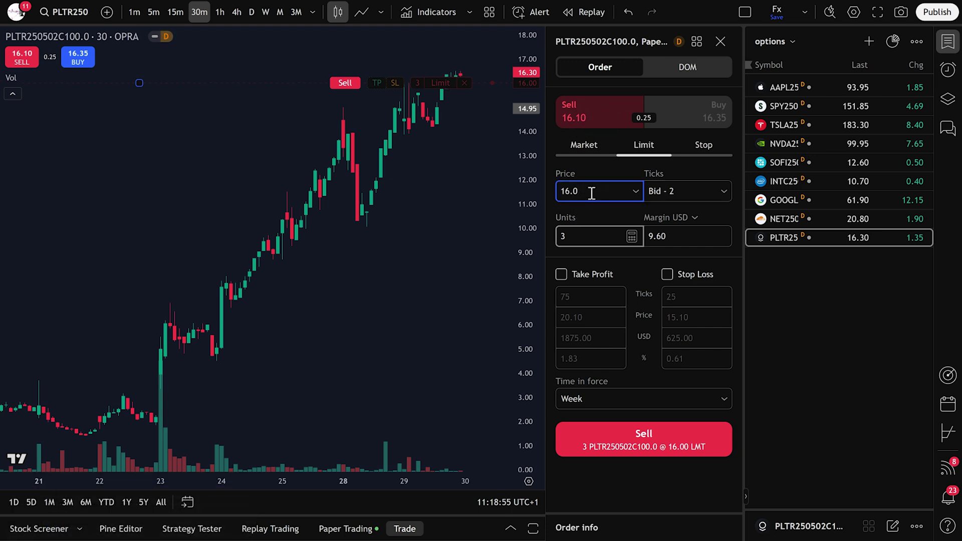
type("5")
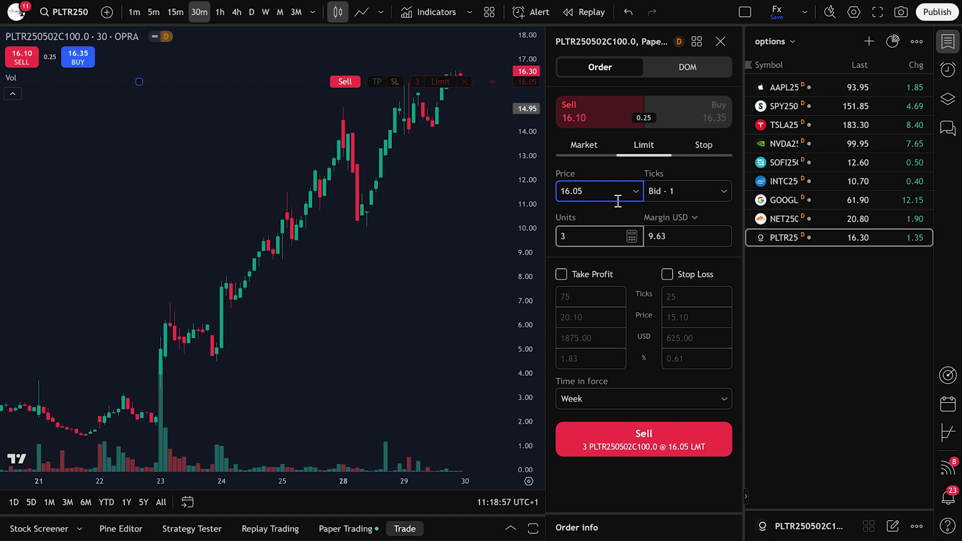
left_click(563, 237)
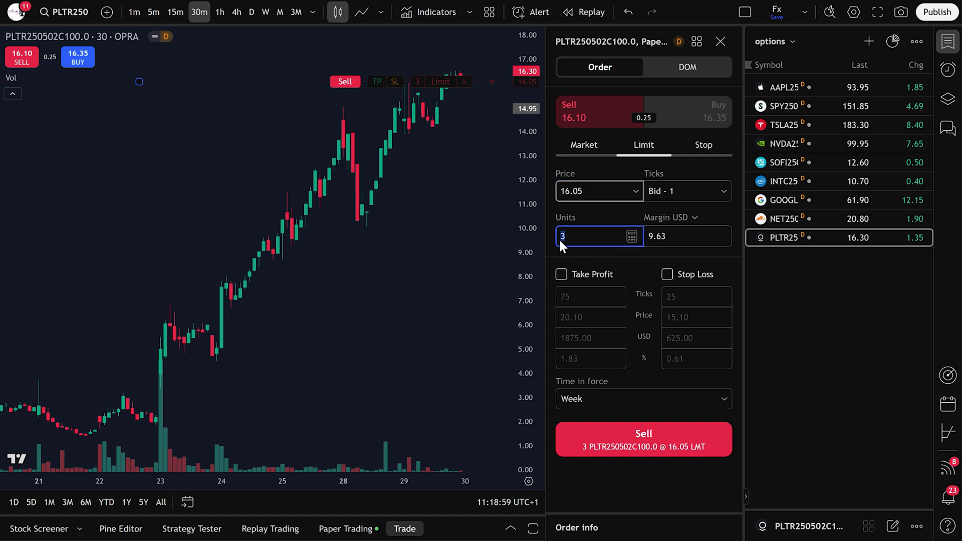
type("7")
left_click(628, 436)
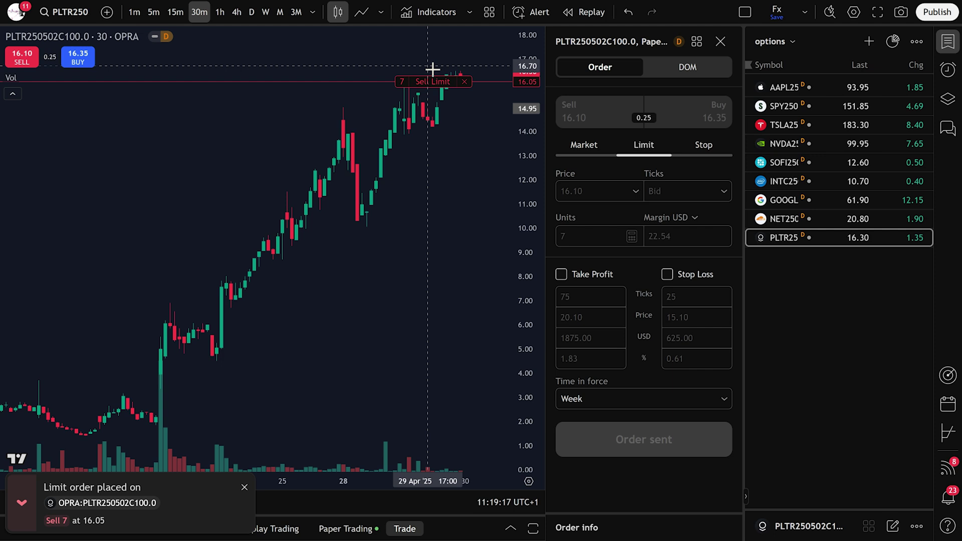
- Drag the sell limit order line down to 15.50 and confirm the modification
mouse_move(435, 90)
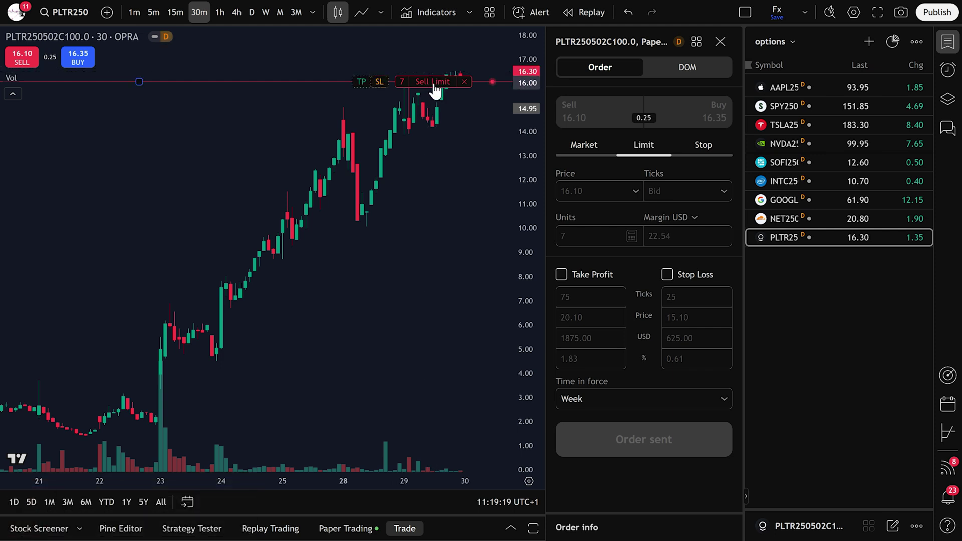
left_click_drag(434, 86, 433, 99)
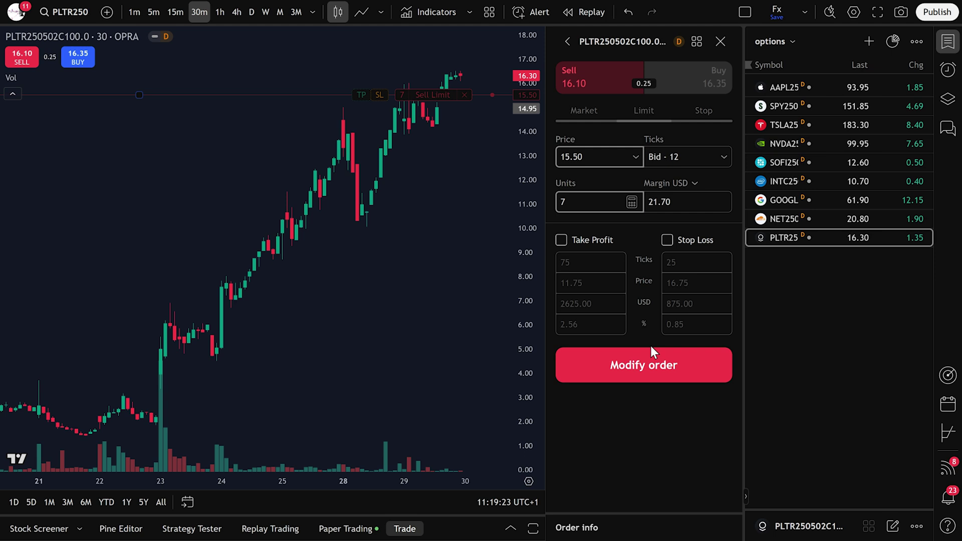
left_click(653, 355)
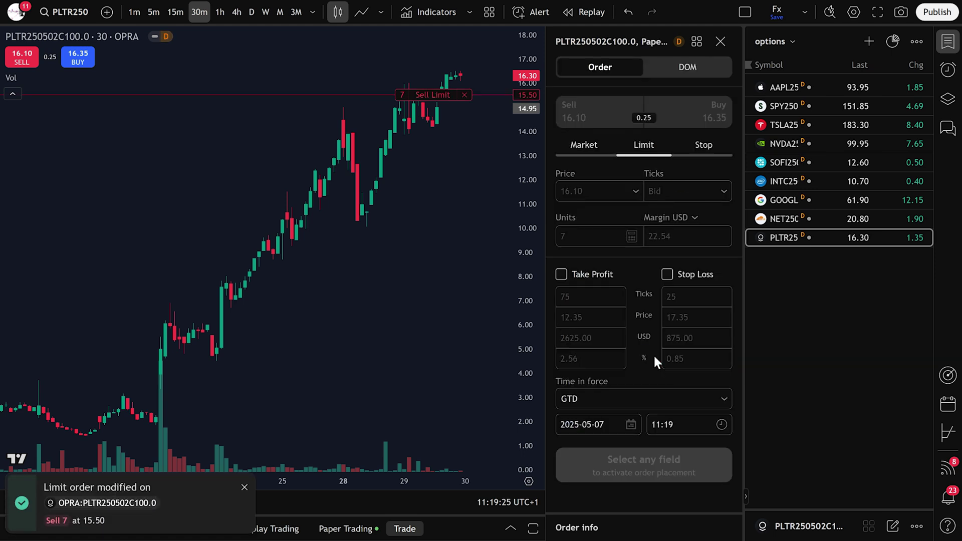
- Cancel the 15.50 sell limit order and close the order panel
mouse_move(442, 103)
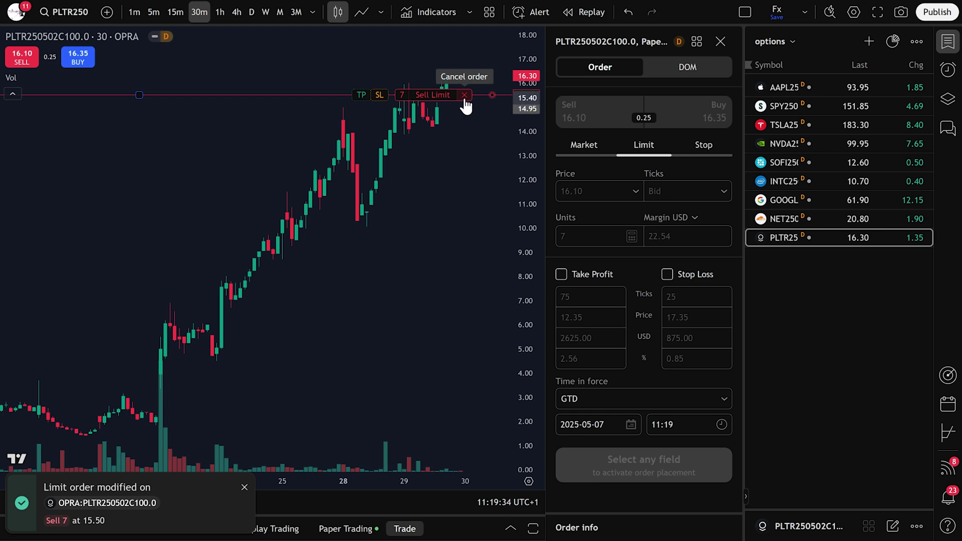
left_click(464, 95)
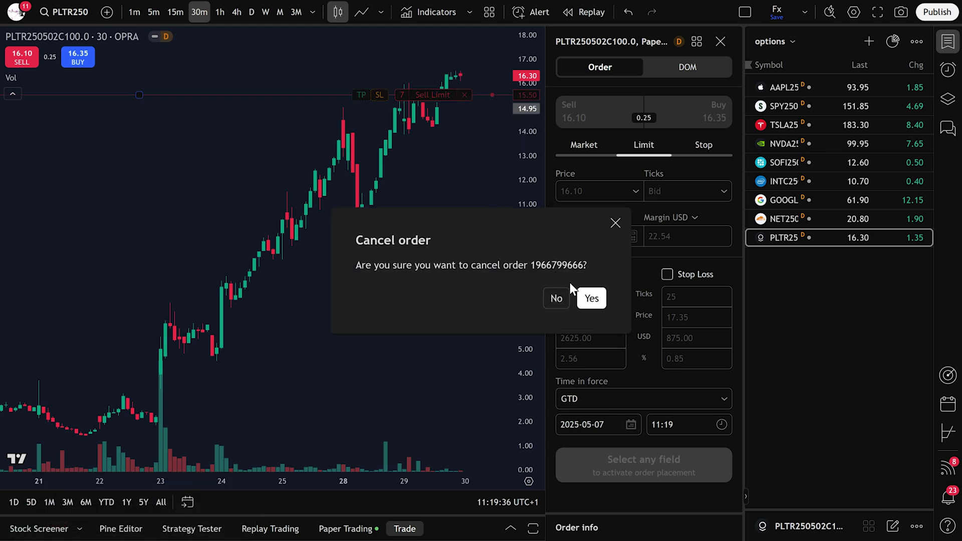
left_click(591, 299)
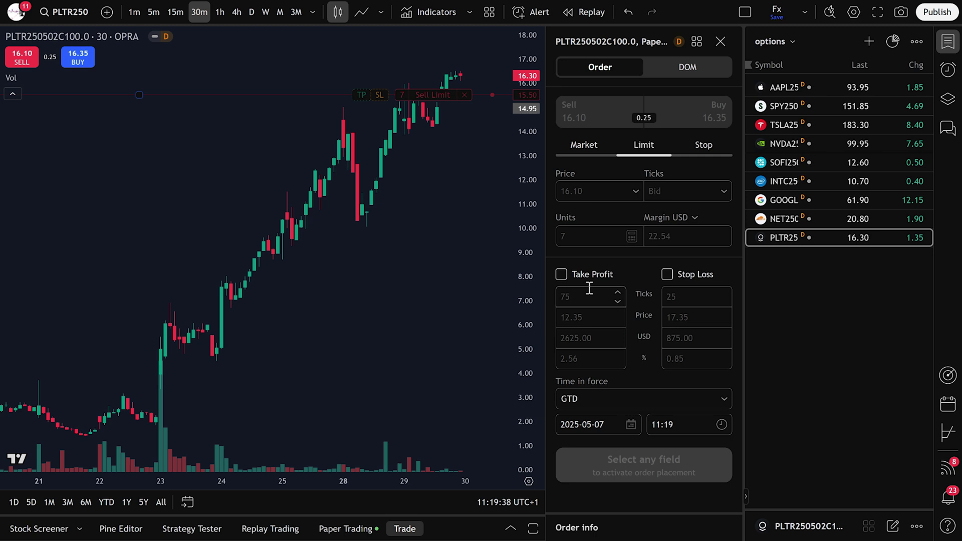
left_click(721, 41)
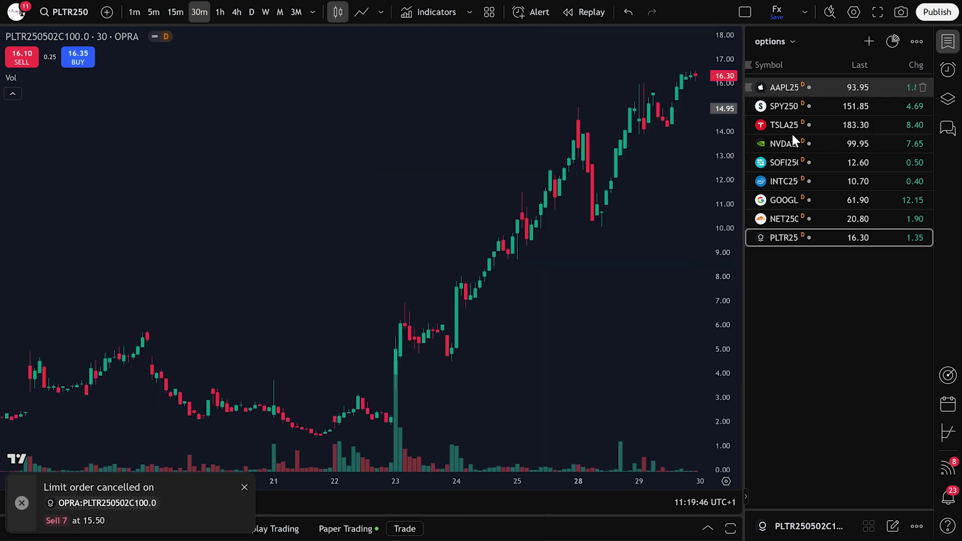
- Search TSLA under Options, add TSLA250502C105.0, and close the Add symbol dialog
left_click(870, 41)
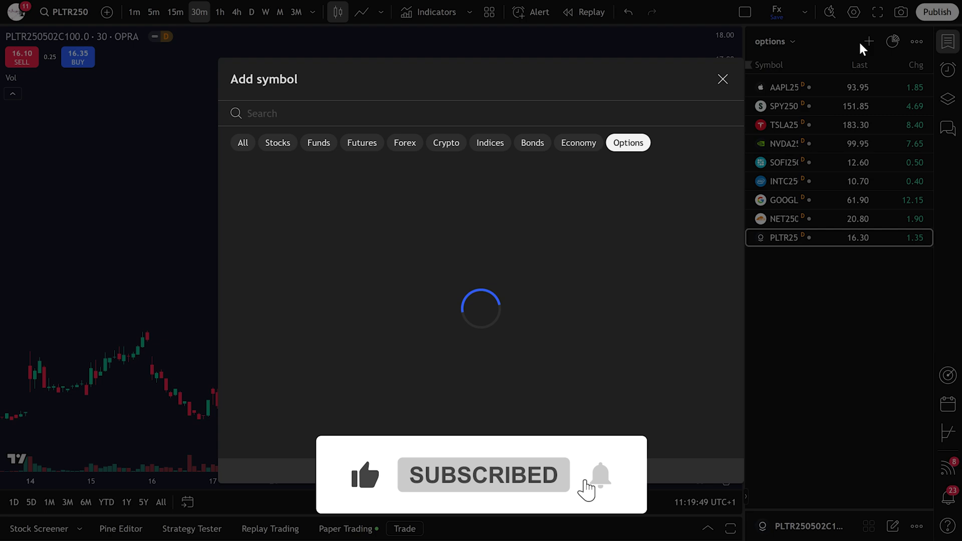
type("TS")
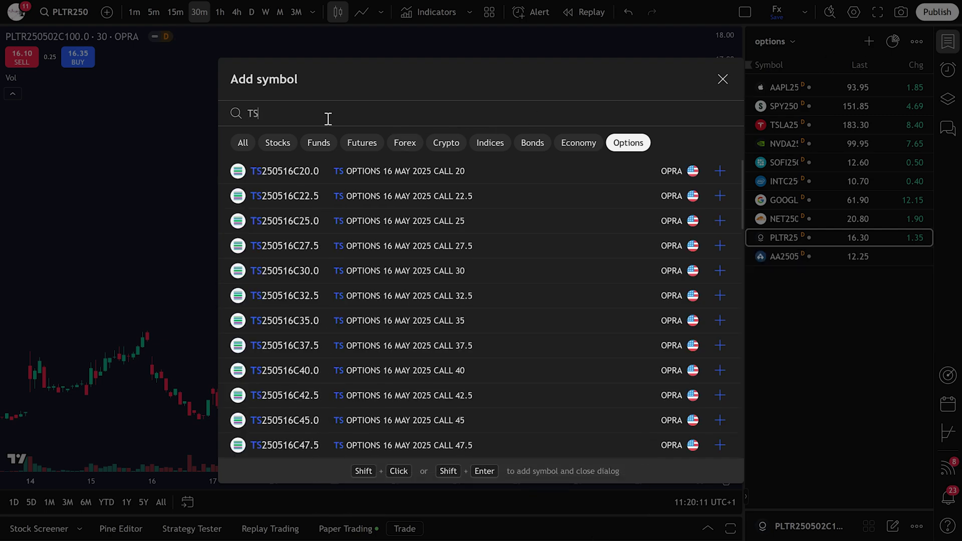
type("LA")
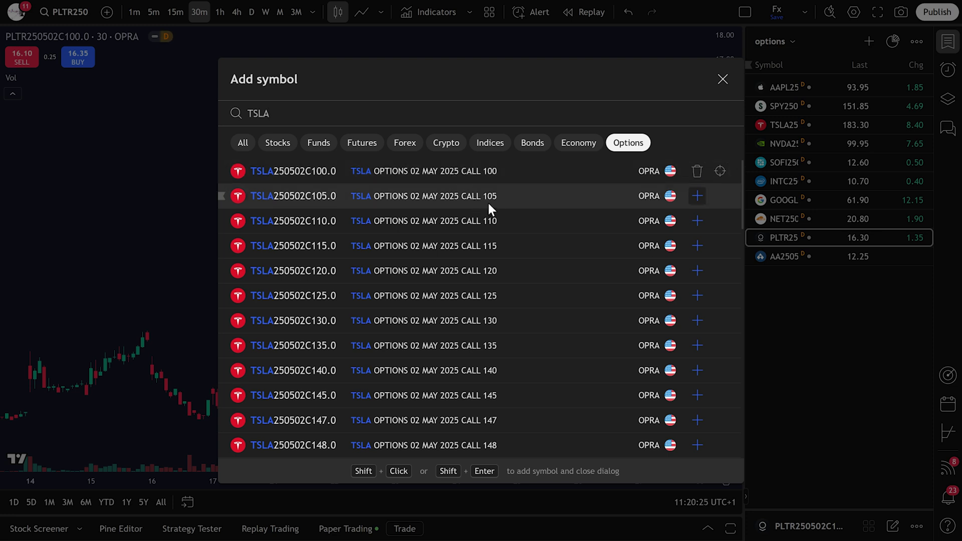
left_click(697, 196)
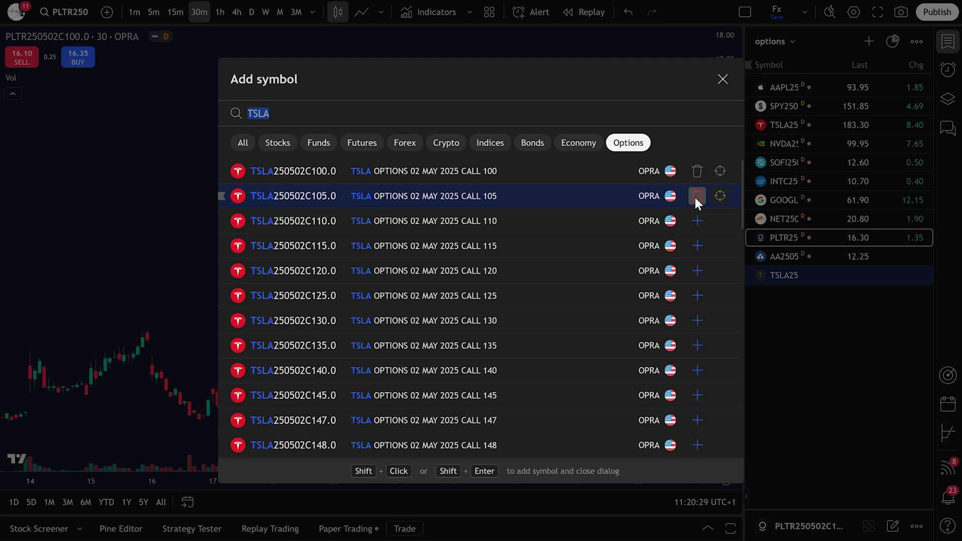
left_click(721, 80)
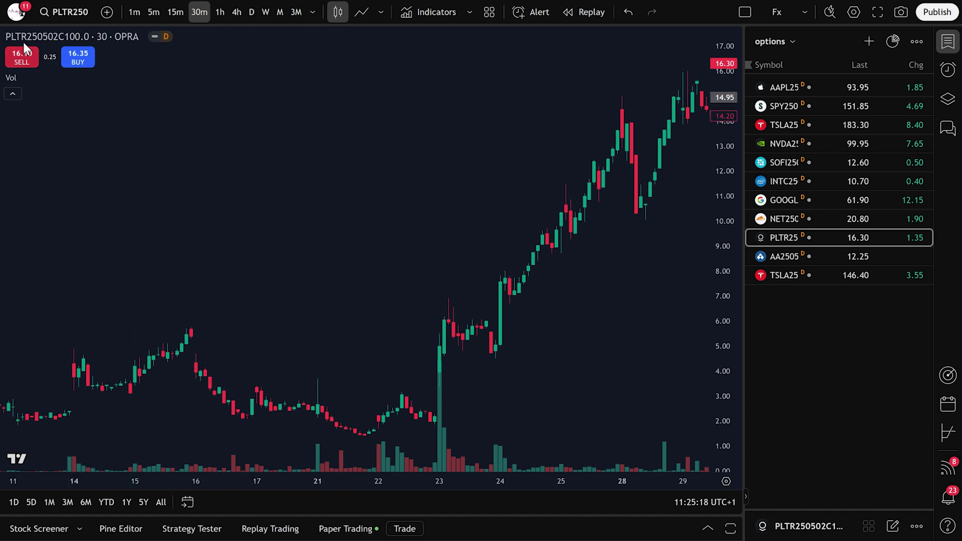
- Go to the TradingView home page, then open Products > Options strategy builder for PLTR
left_click(16, 15)
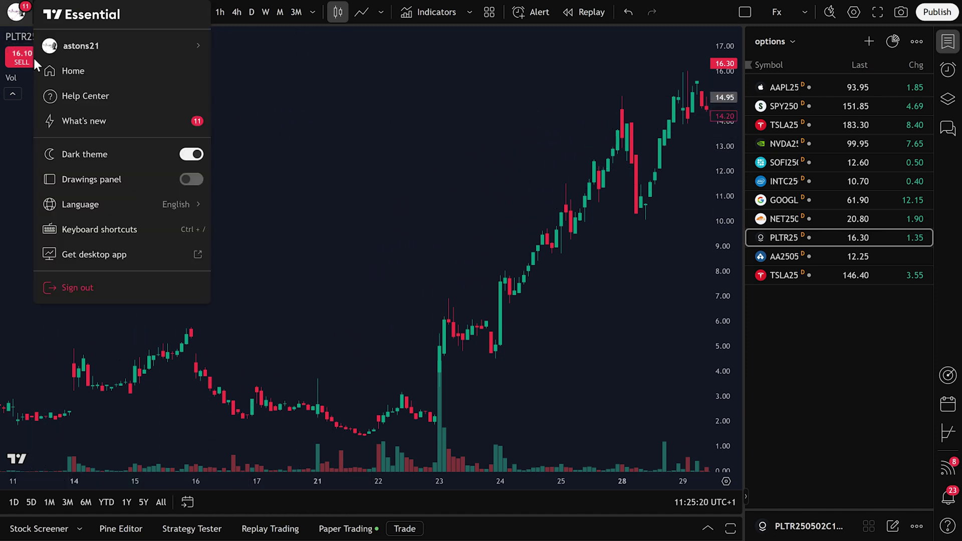
left_click(73, 73)
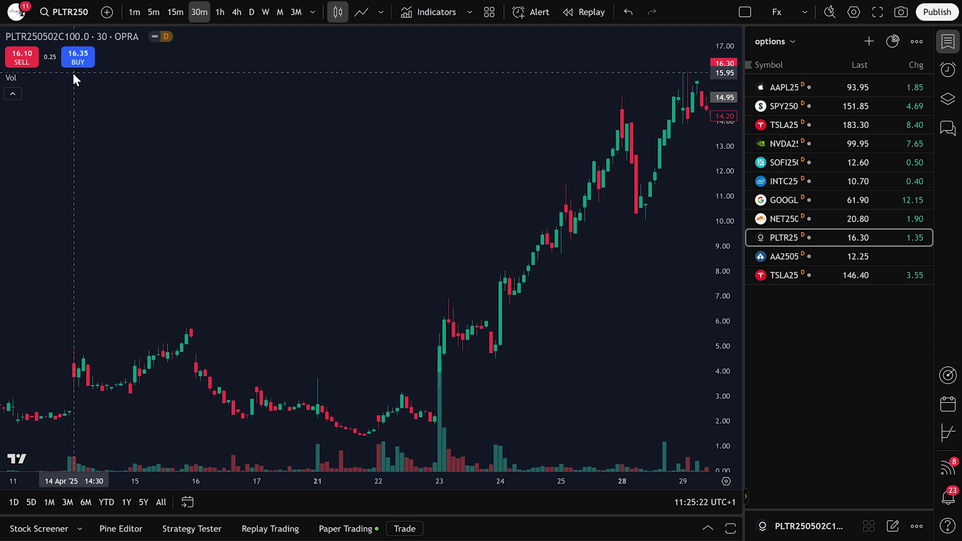
mouse_move(275, 34)
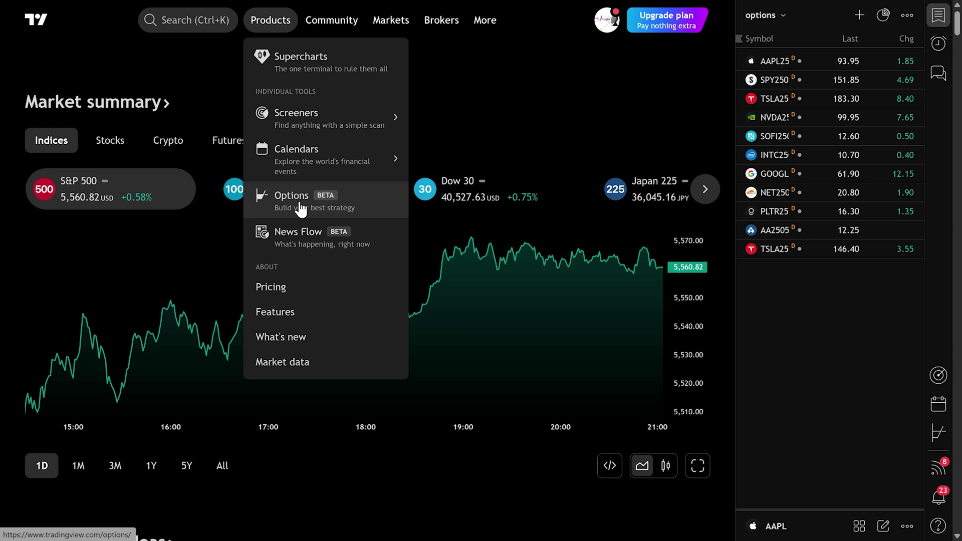
left_click(301, 210)
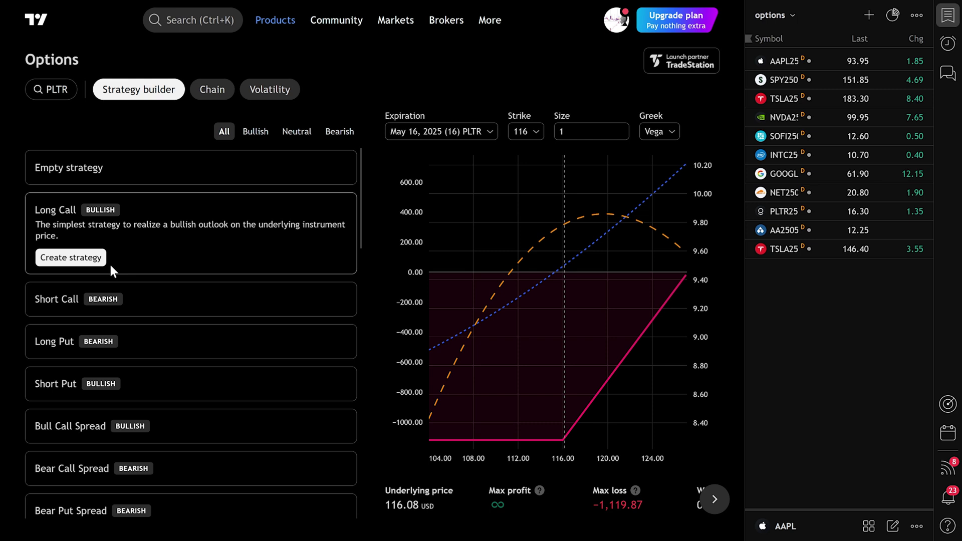
- Preview the Short Call, Long Put and Short Put payoffs, then settle on Long Call at strike 116
left_click(145, 295)
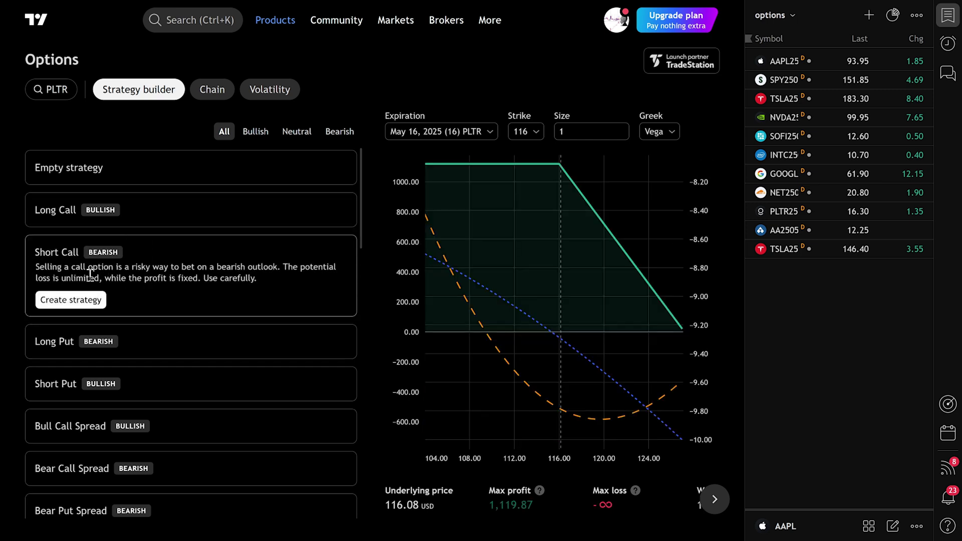
left_click(151, 340)
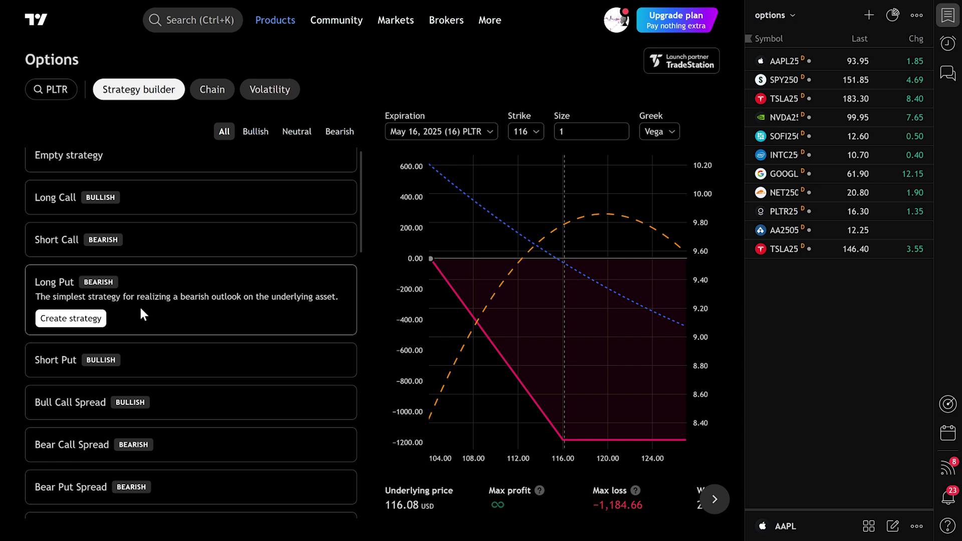
left_click(139, 360)
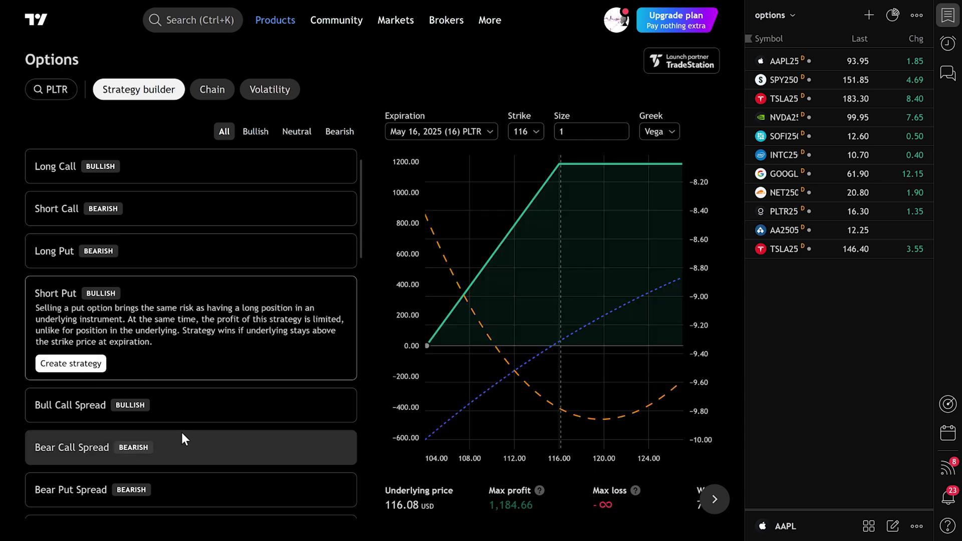
left_click(157, 167)
scroll(159, 171, "up", 1)
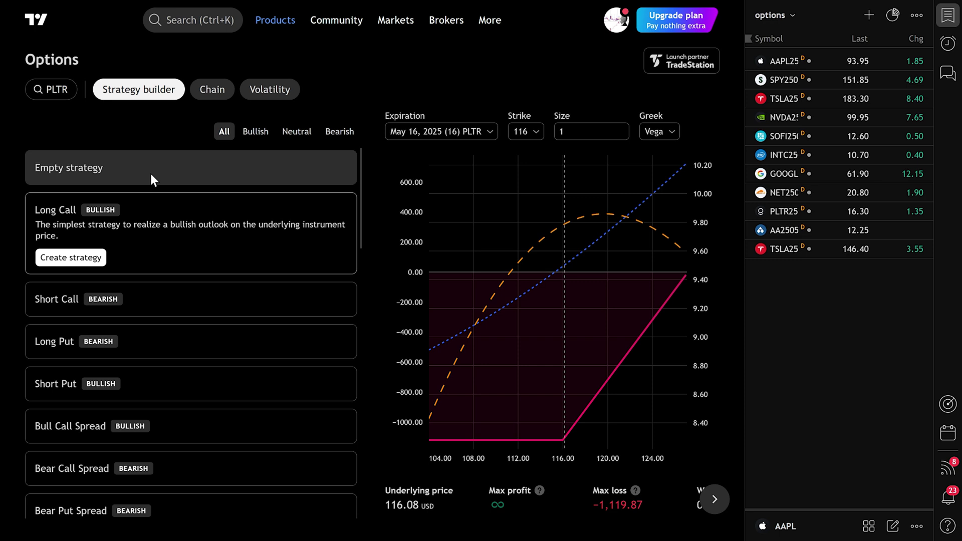
left_click(52, 88)
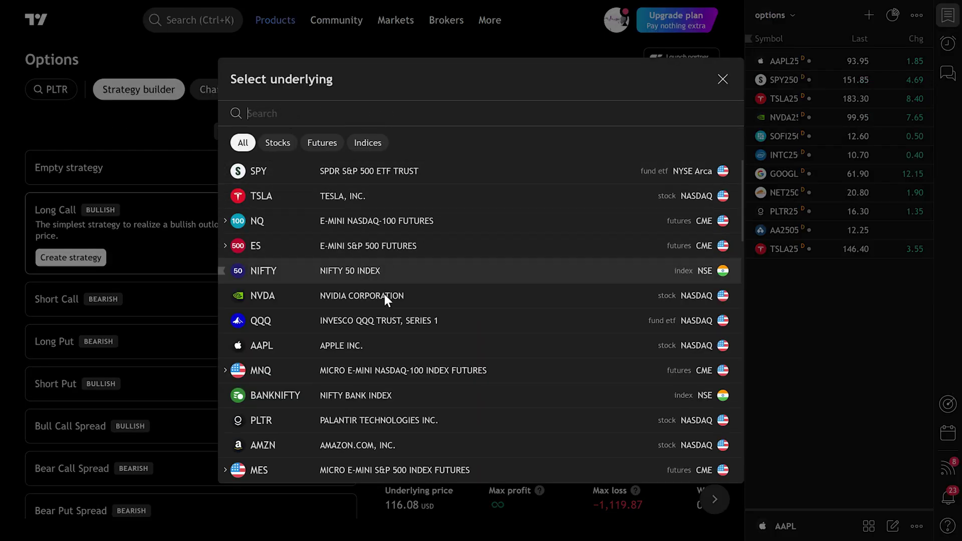
scroll(415, 351, "down", 2)
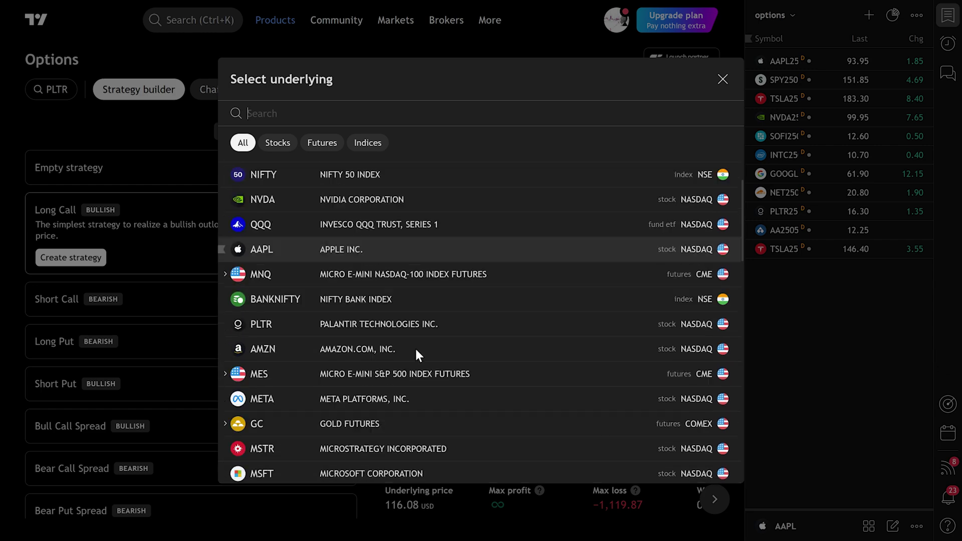
scroll(415, 347, "down", 2)
scroll(414, 346, "up", 4)
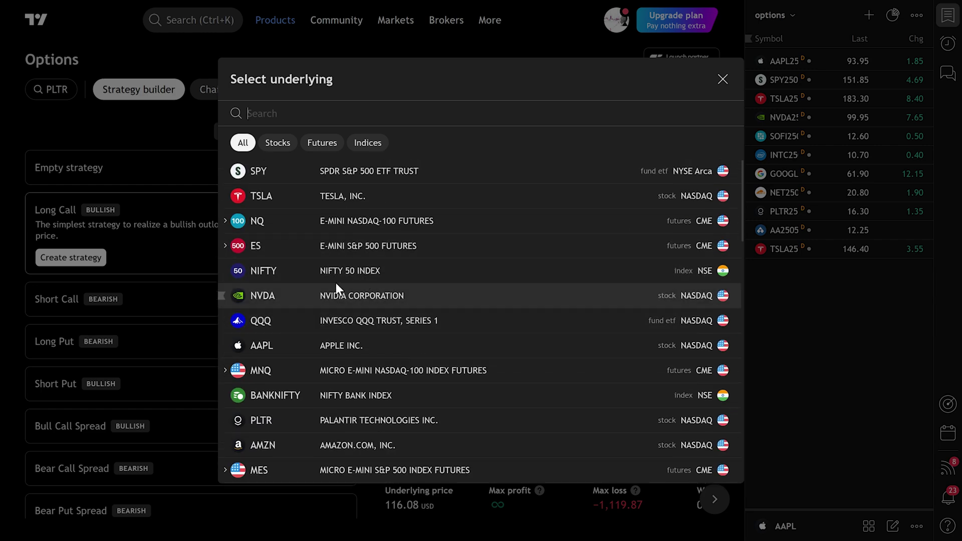
key("Escape")
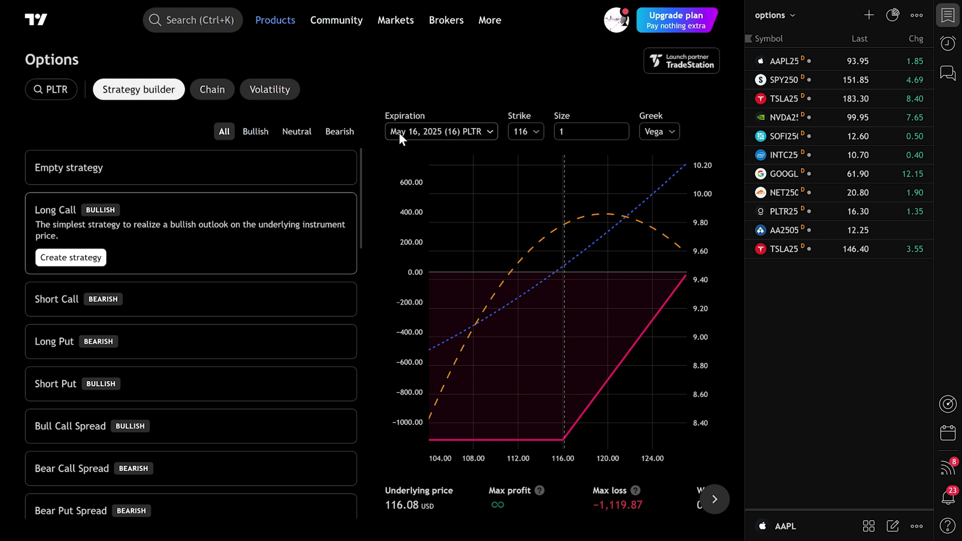
- Pick the May 2, 2025 expiration and 112 strike from the dropdowns and set Size to 5
left_click(449, 131)
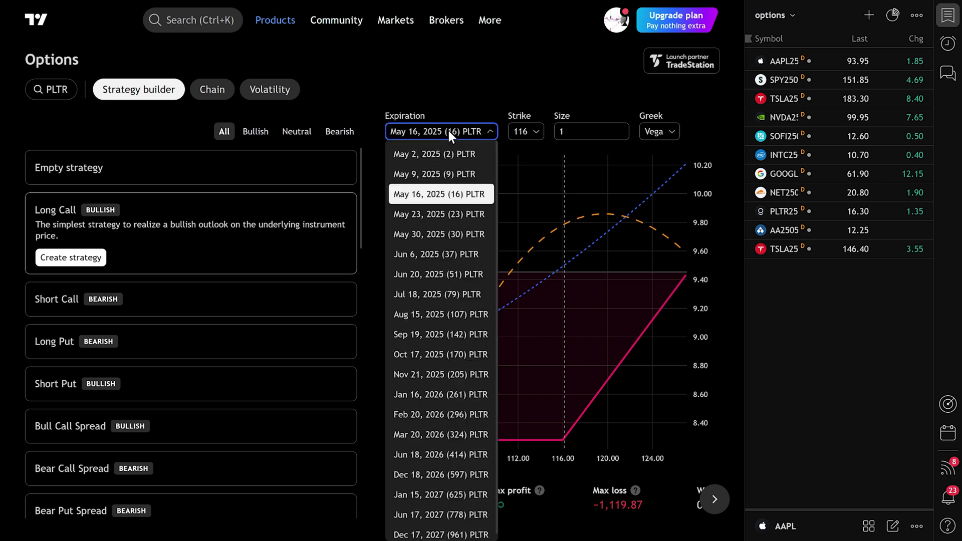
left_click(420, 154)
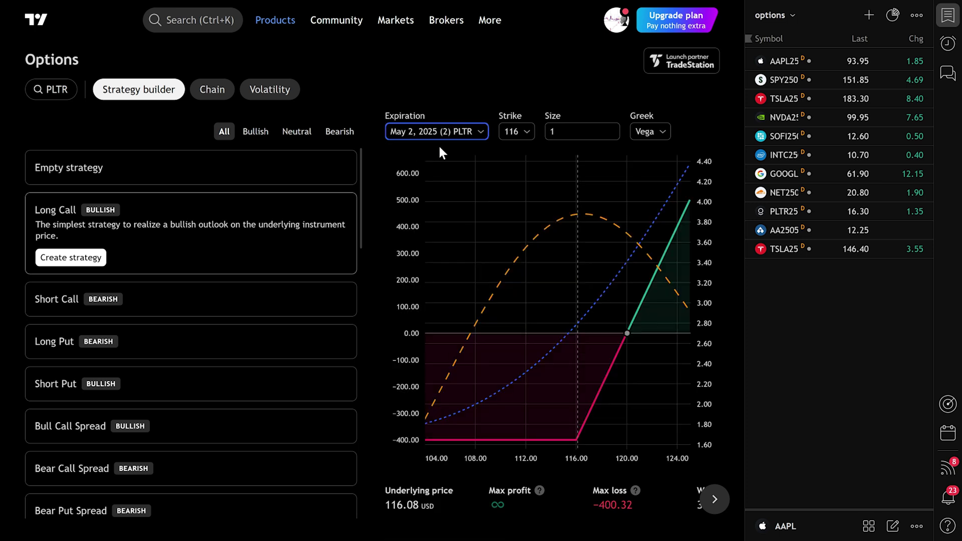
left_click(525, 130)
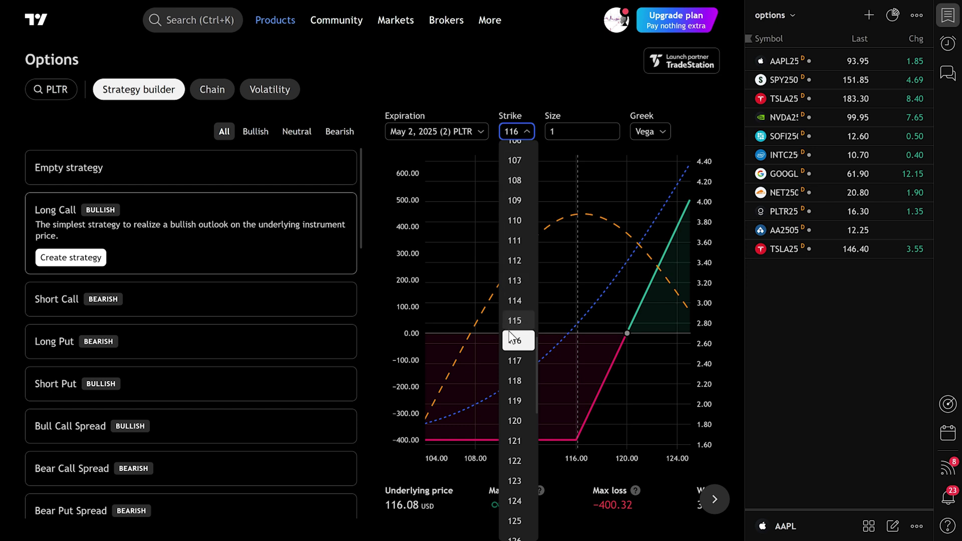
left_click(515, 259)
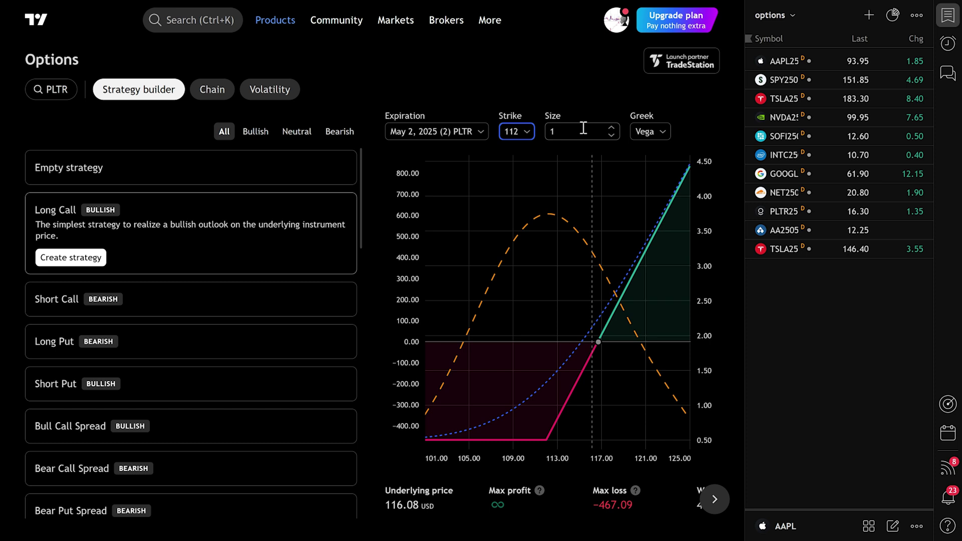
left_click(552, 129)
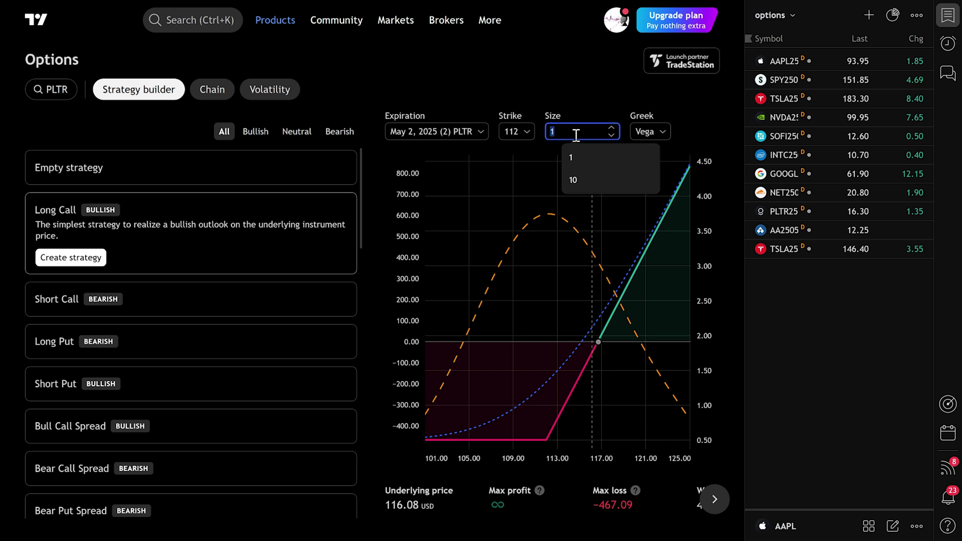
- Set the long call's size to 5 contracts and browse the Greek list, keeping Vega plotted
type("5")
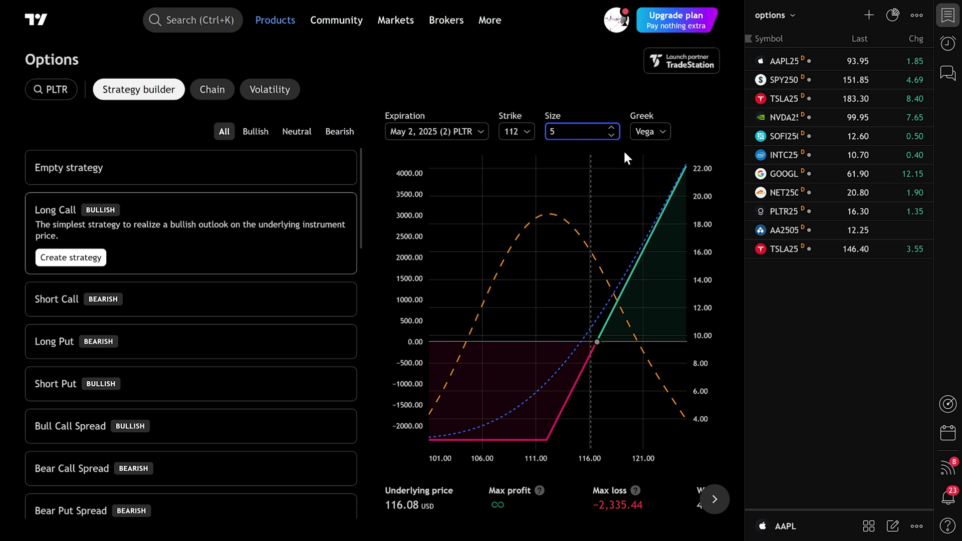
left_click(624, 152)
left_click(663, 132)
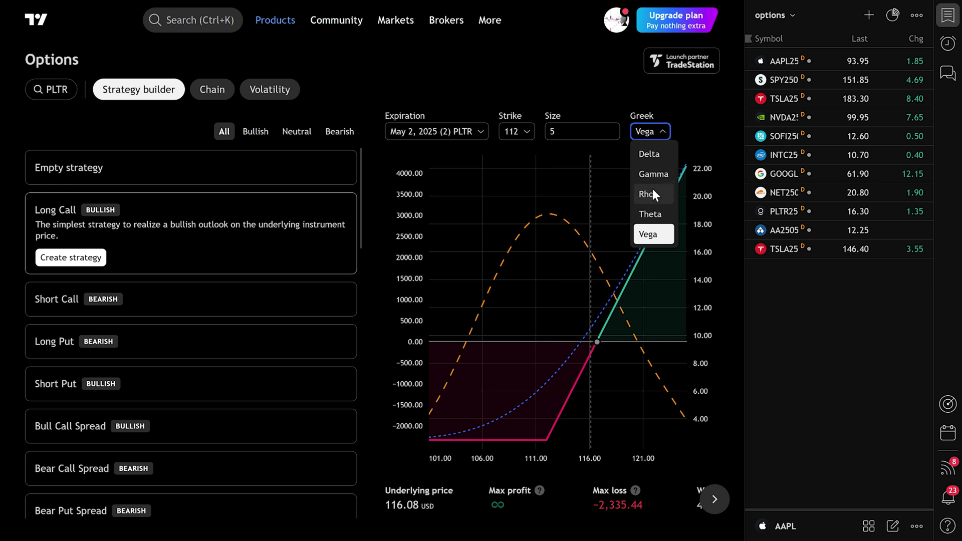
left_click(660, 235)
left_click(707, 120)
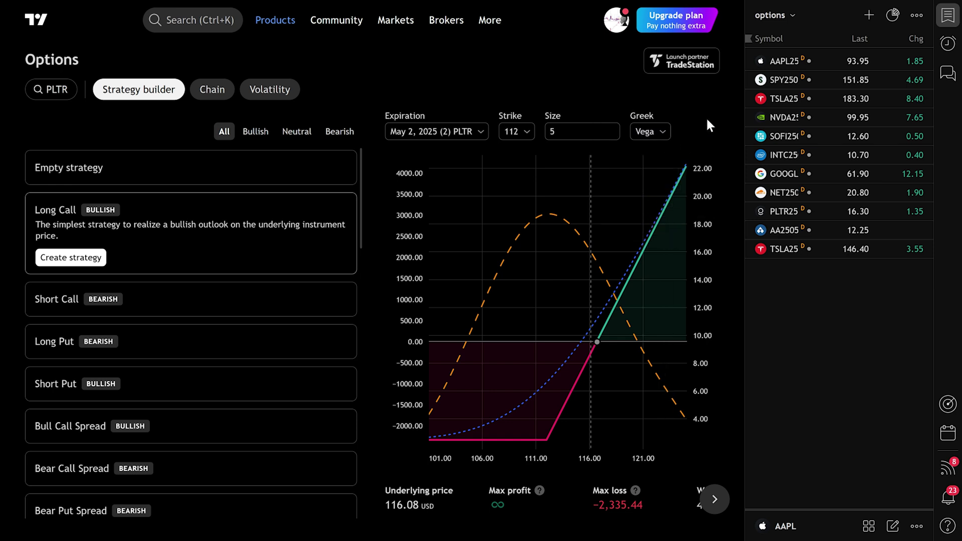
- Try Theta and Vega on the payoff chart, then settle on plotting Delta
left_click(662, 131)
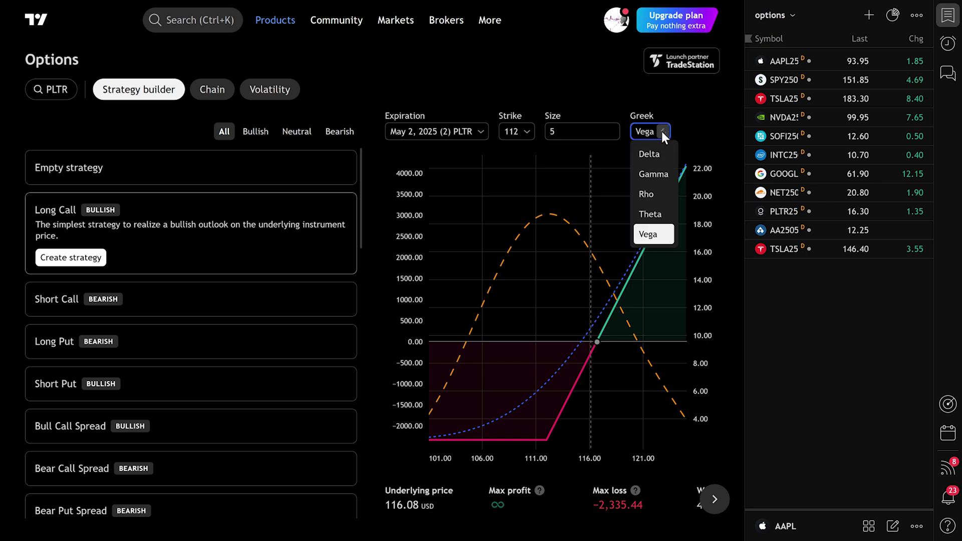
left_click(656, 212)
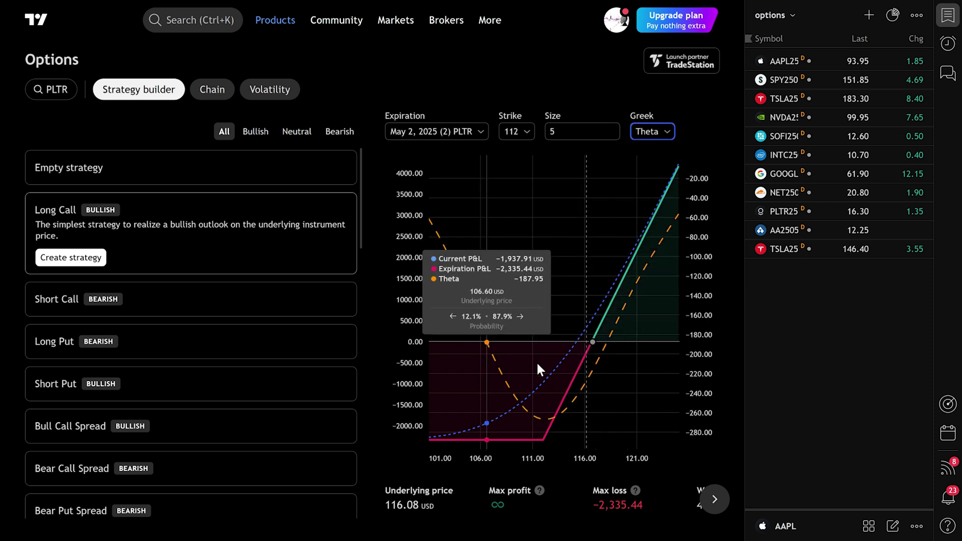
key("Down")
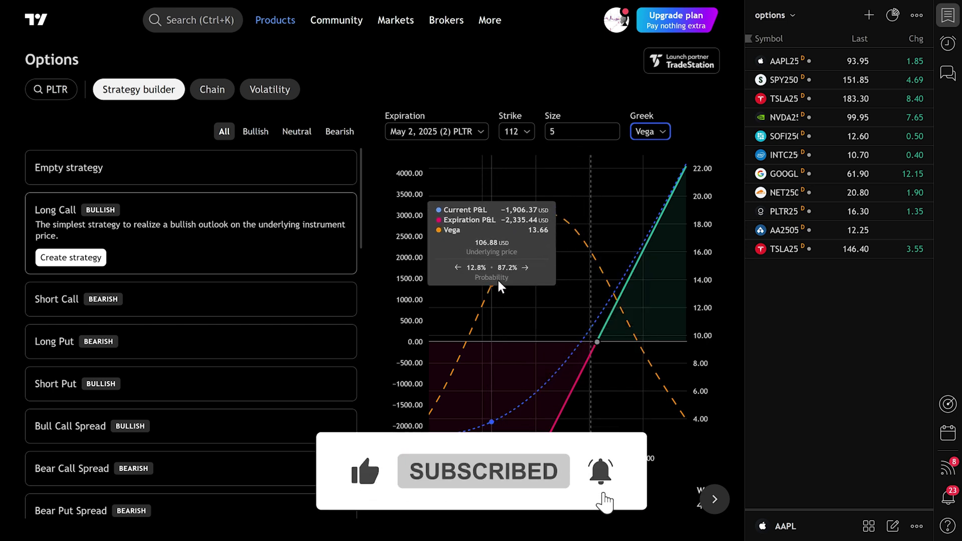
left_click(657, 131)
left_click(651, 172)
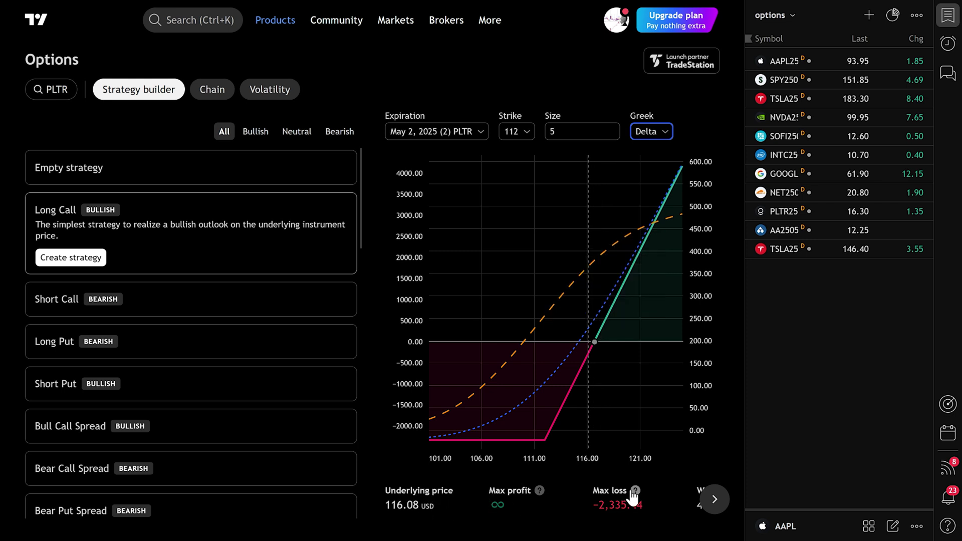
- Save a copy of the PLTR May 2 112 call, size 5, named 'Long Call bullish'
left_click(663, 485)
left_click(70, 257)
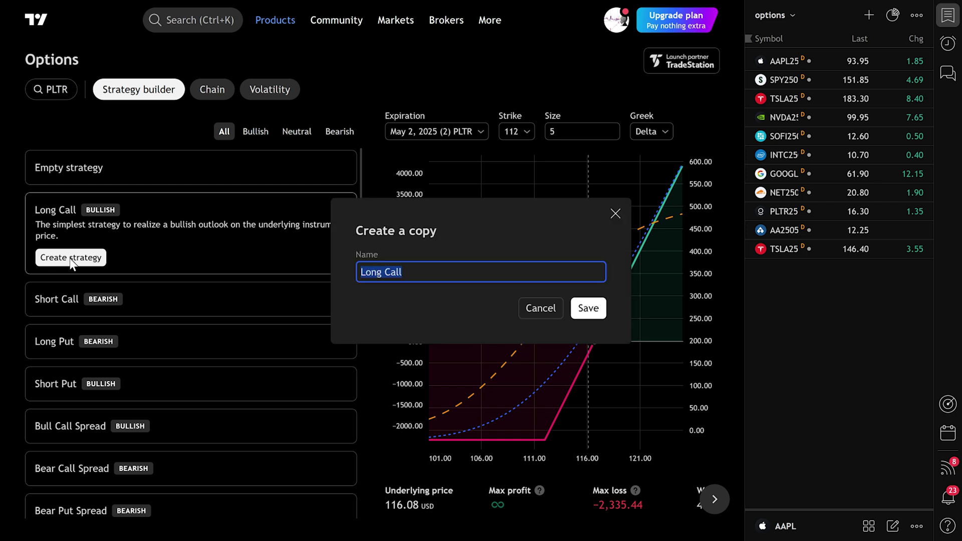
left_click(435, 270)
type("bullish")
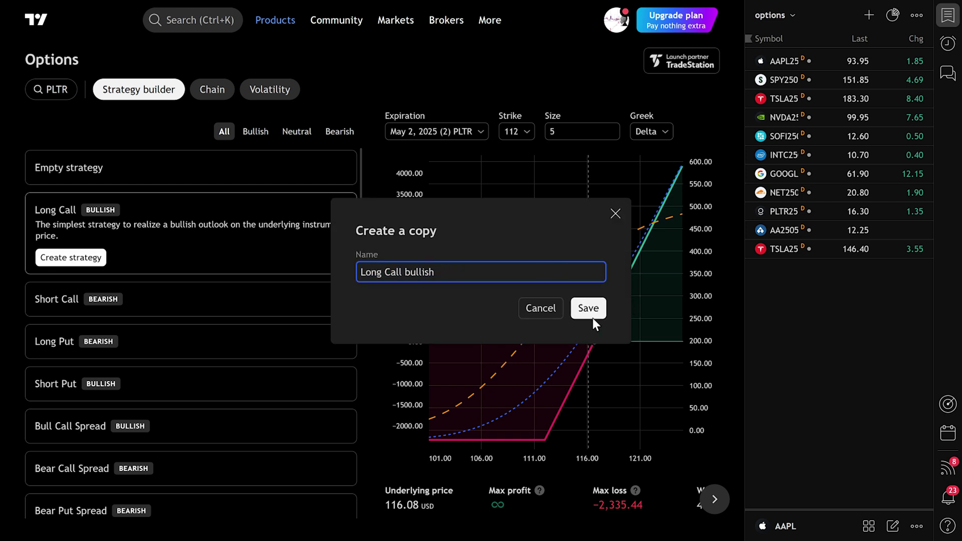
left_click(588, 313)
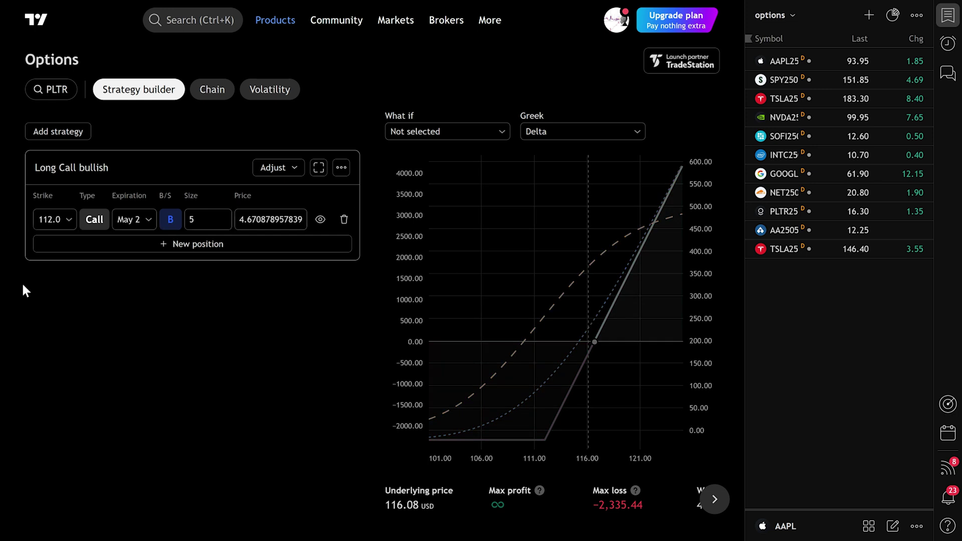